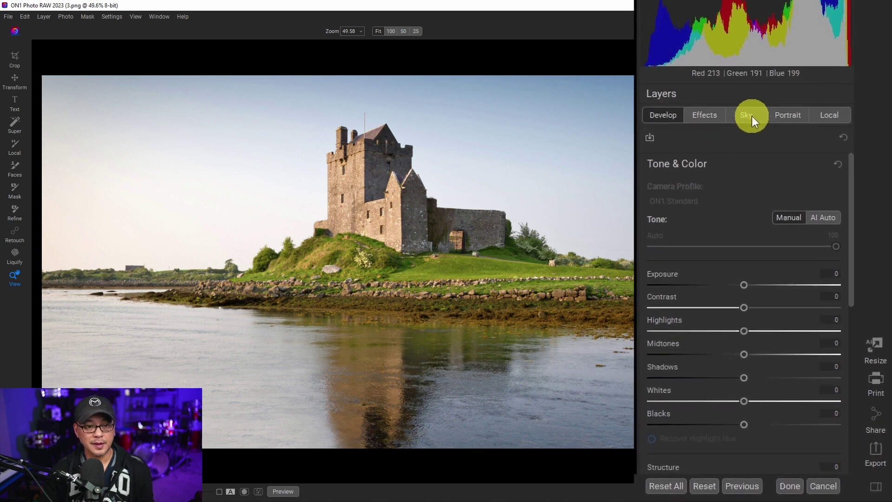
# Open the Sky Swap AI settings and check the existing sky categories in the Extras Manager reached from the sky import option.
pyautogui.click(749, 116)
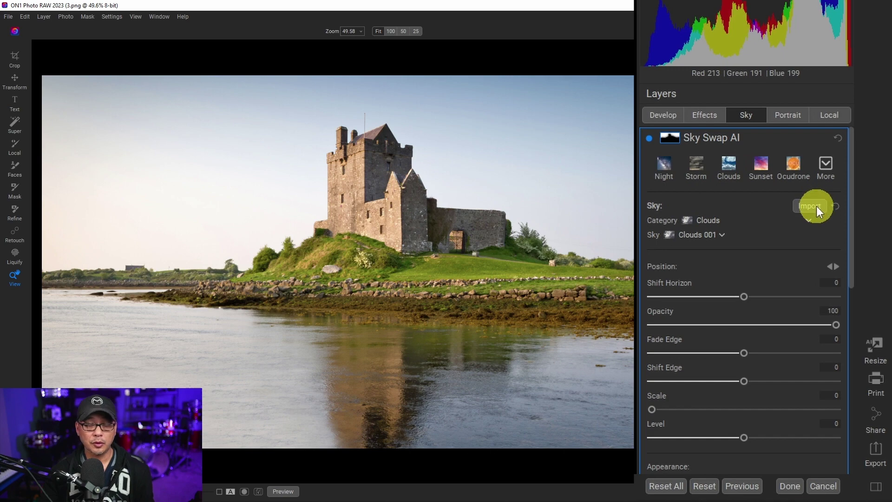
pyautogui.click(816, 206)
pyautogui.click(478, 115)
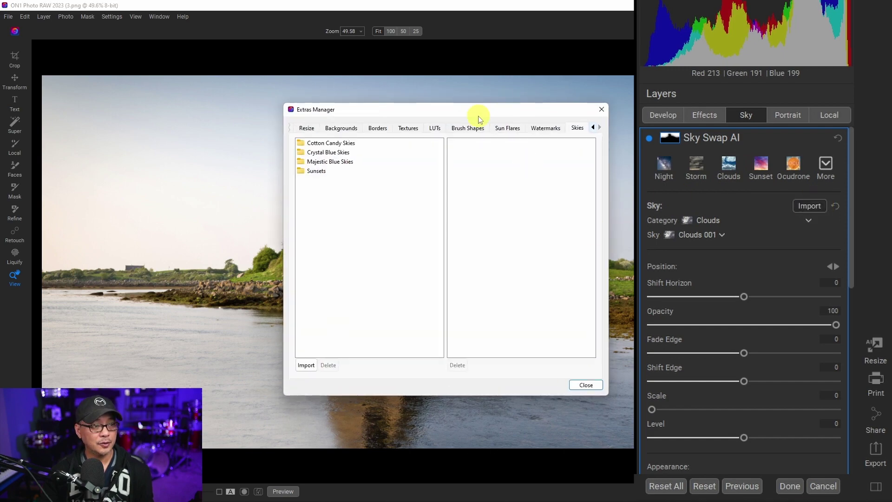
pyautogui.moveTo(478, 114)
pyautogui.mouseDown()
pyautogui.moveTo(502, 119)
pyautogui.moveTo(487, 113)
pyautogui.mouseUp()
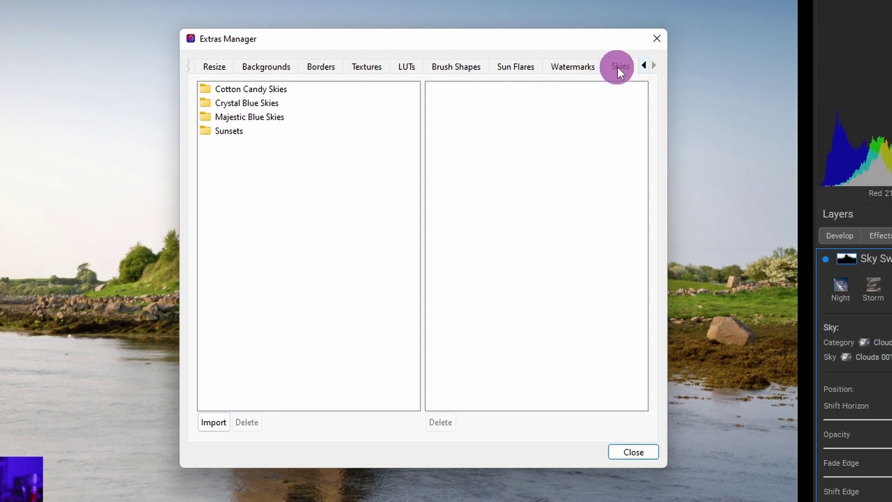
pyautogui.click(656, 38)
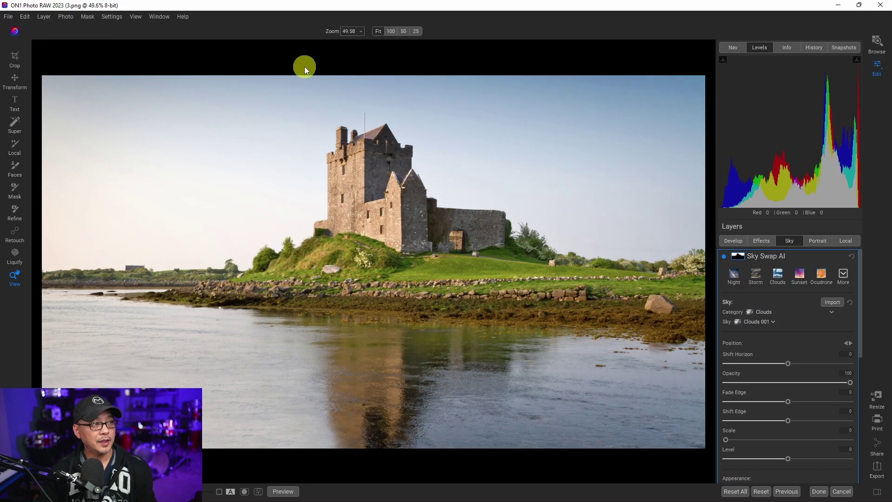
# In the Extras Manager's Skies section, start an import of all images in the Undeniably Dramatic Skies folder.
pyautogui.click(9, 16)
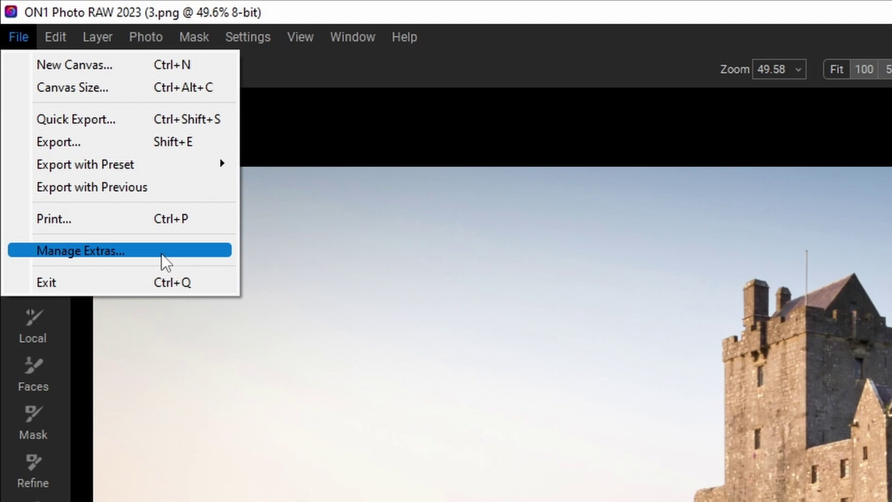
pyautogui.click(165, 250)
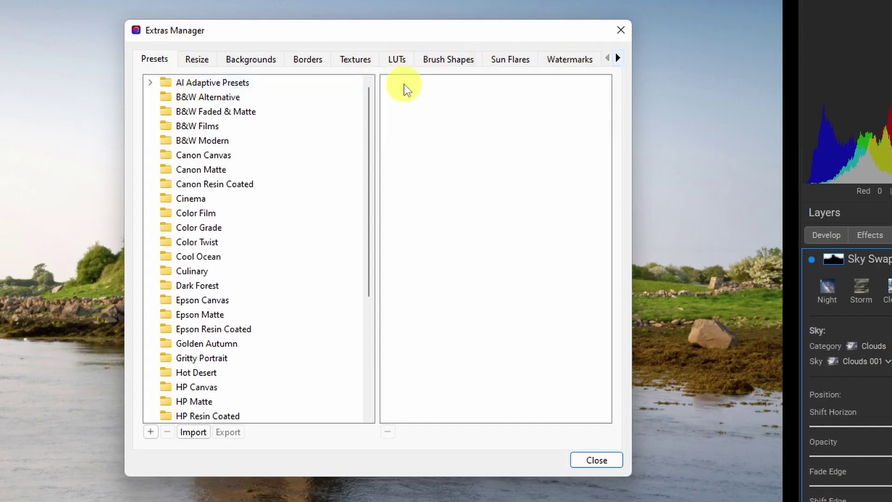
pyautogui.click(618, 57)
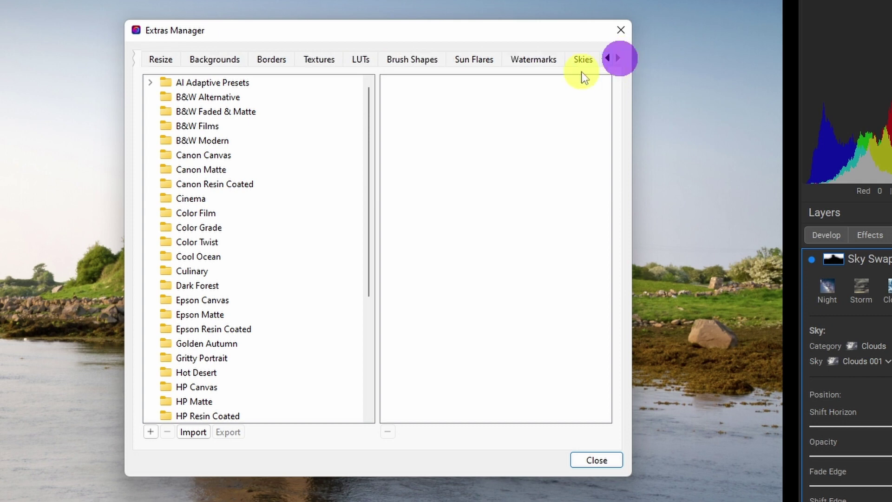
pyautogui.click(584, 61)
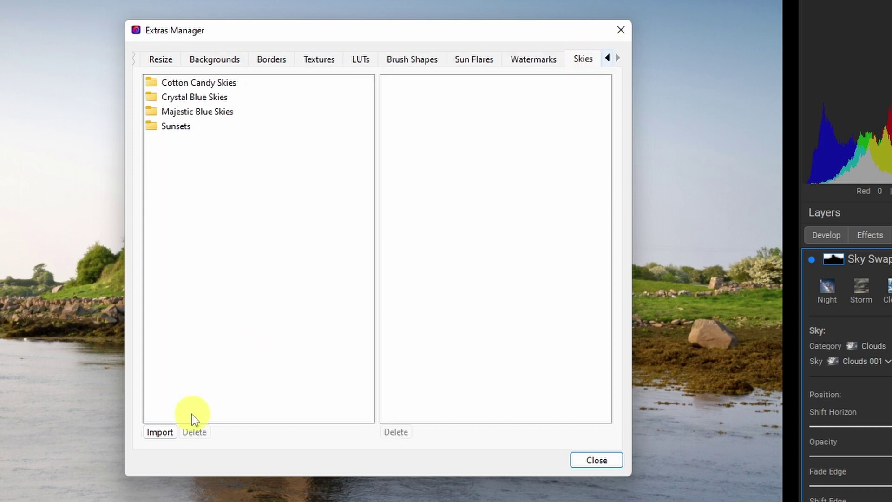
pyautogui.click(156, 431)
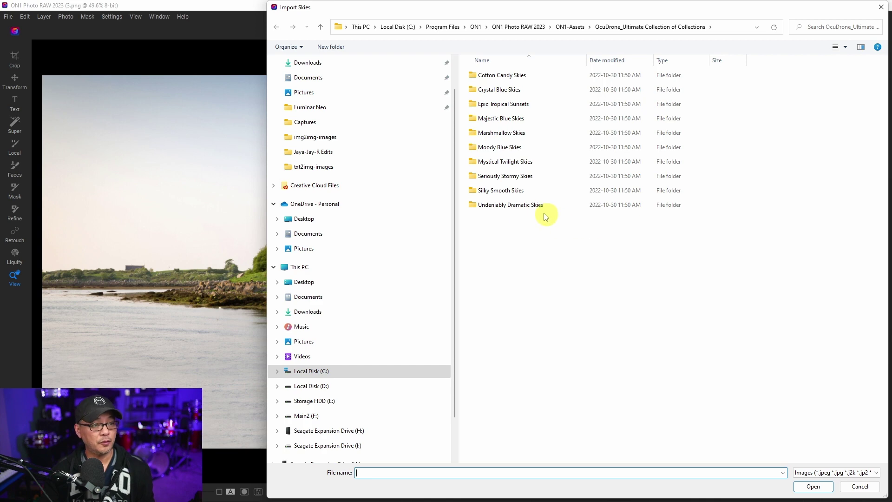
pyautogui.click(505, 208)
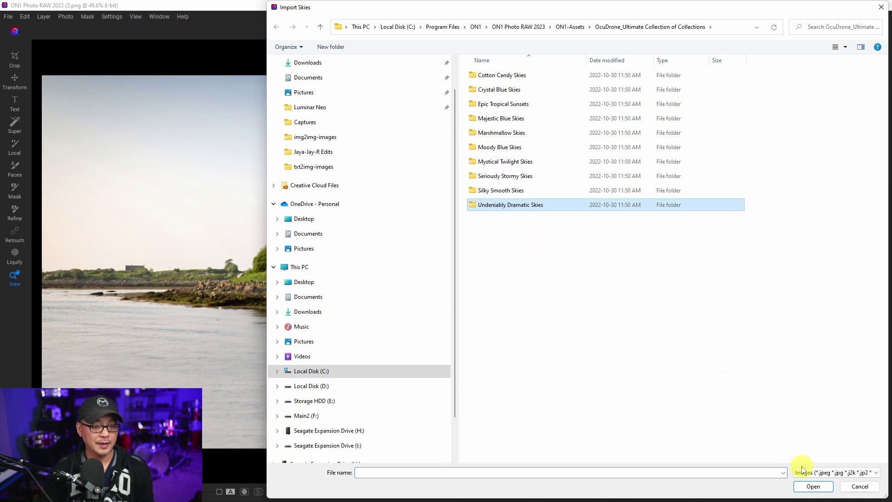
pyautogui.click(810, 486)
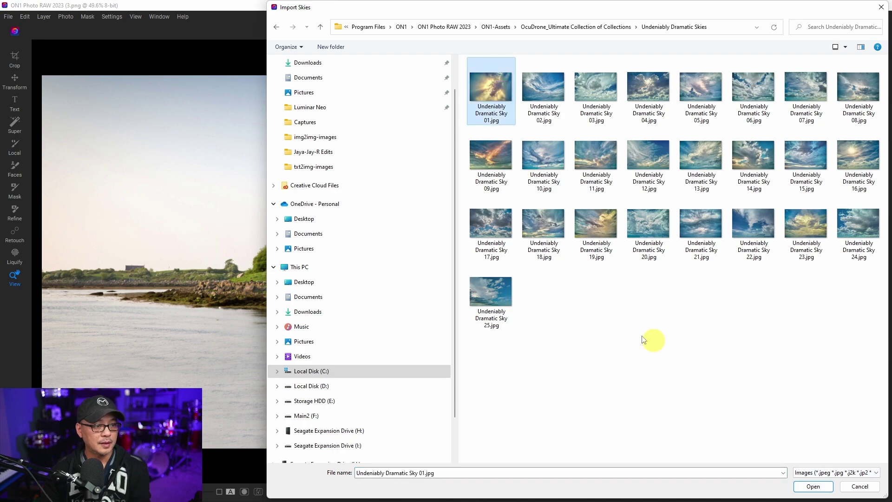
pyautogui.click(472, 291)
pyautogui.hotkey('ctrl', 'a')
pyautogui.click(813, 486)
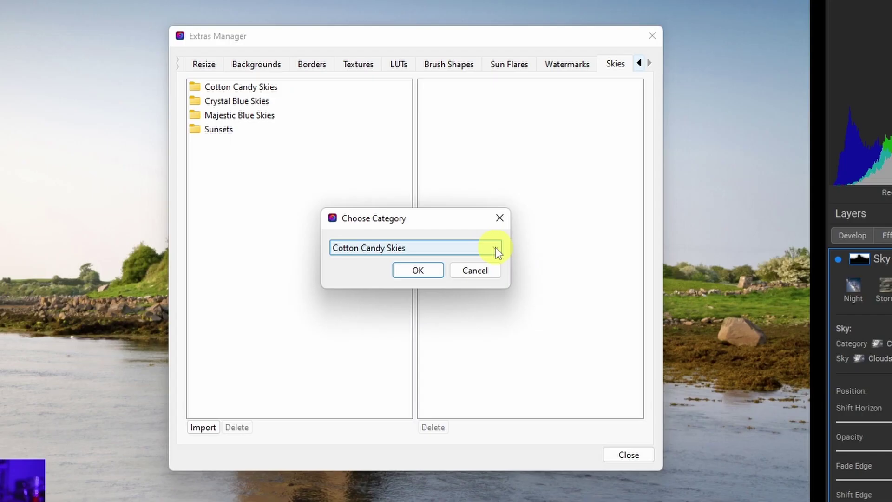
# Import the chosen skies into a new category named Undeniably Dramatic Skies and close the Extras Manager.
pyautogui.click(496, 247)
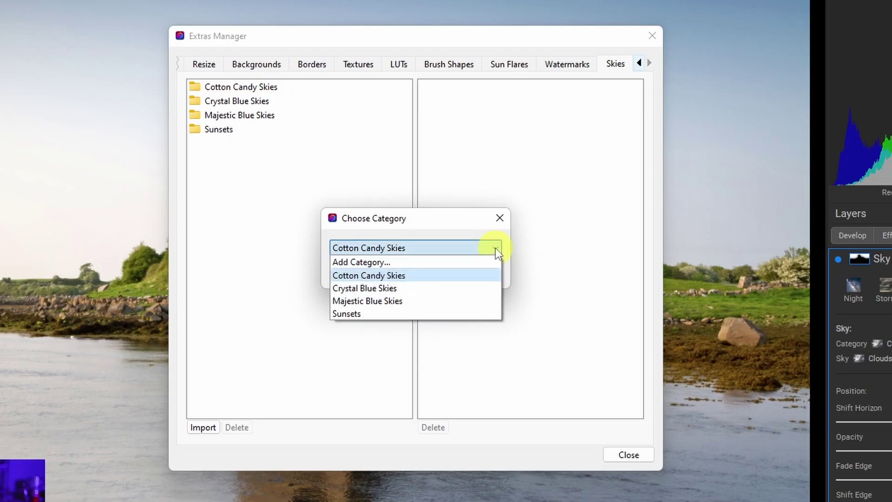
pyautogui.click(396, 261)
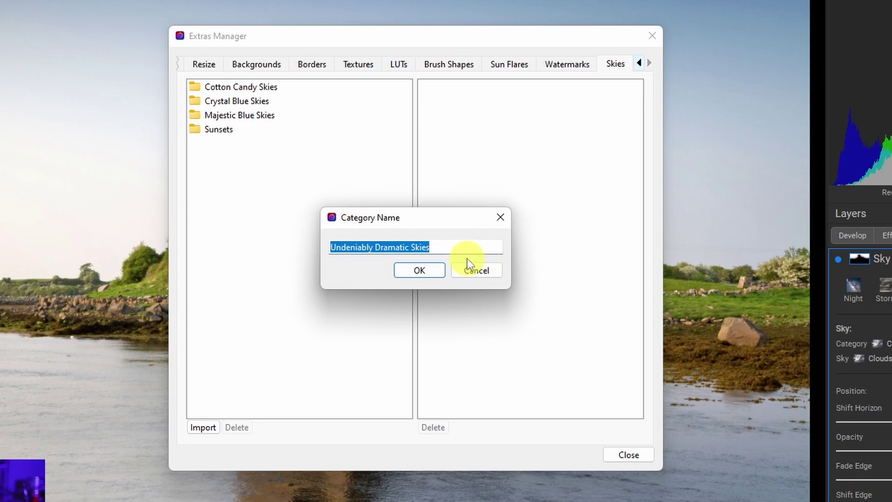
pyautogui.click(428, 272)
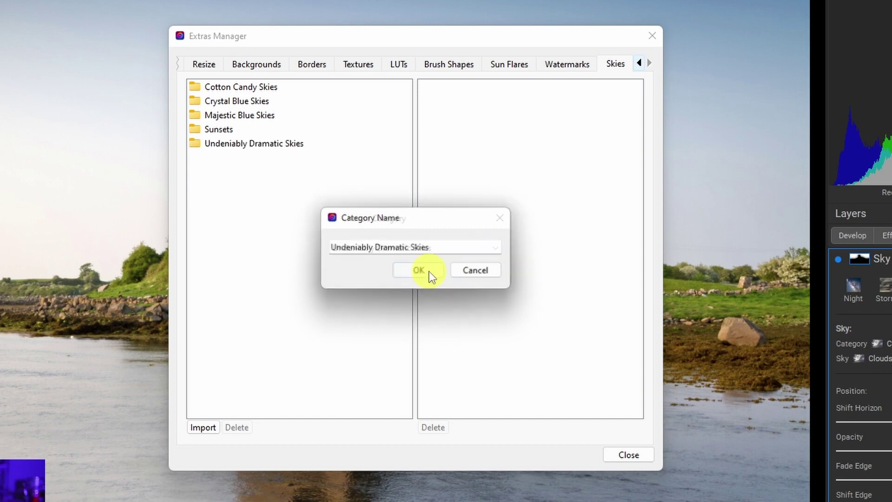
pyautogui.click(428, 271)
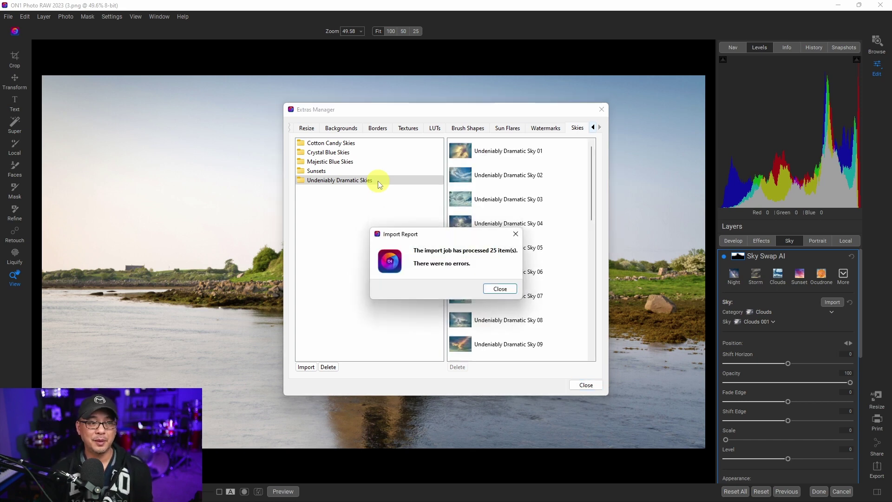
pyautogui.click(511, 290)
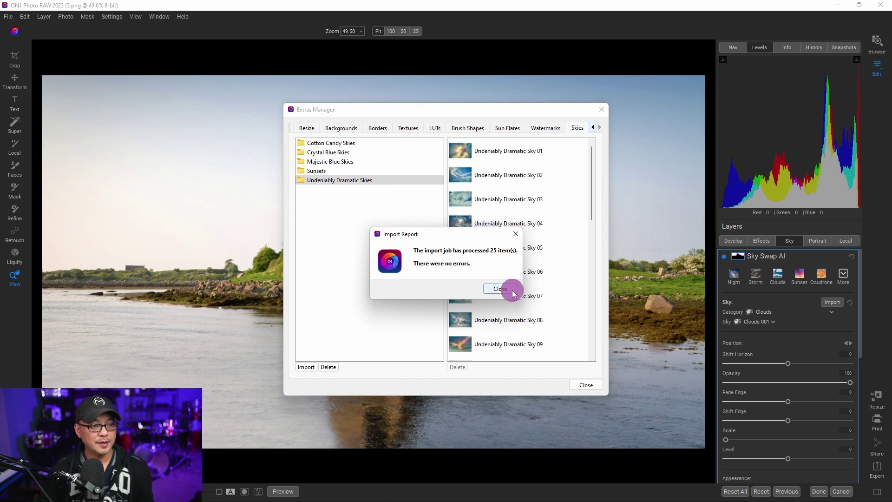
pyautogui.click(586, 385)
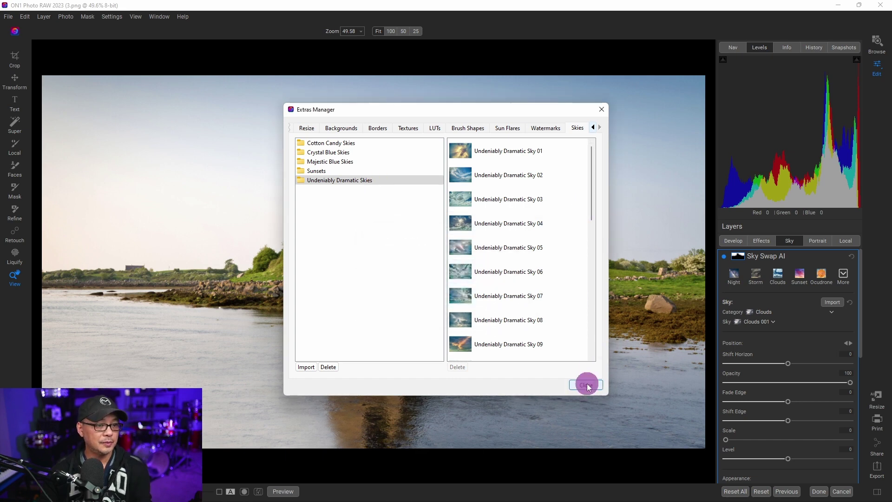
# Replace the castle photo's sky with Undeniably Dramatic Sky 01 from the Undeniably Dramatic Skies category and inspect the blend around the castle.
pyautogui.click(833, 311)
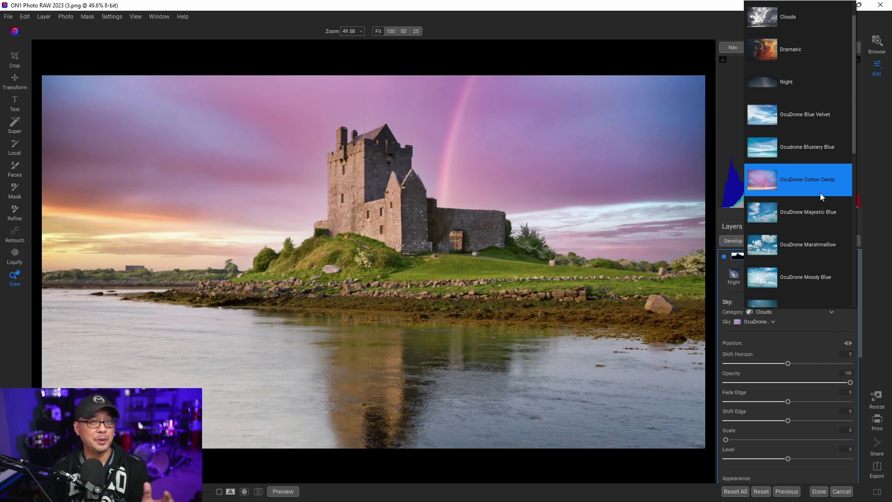
pyautogui.click(820, 194)
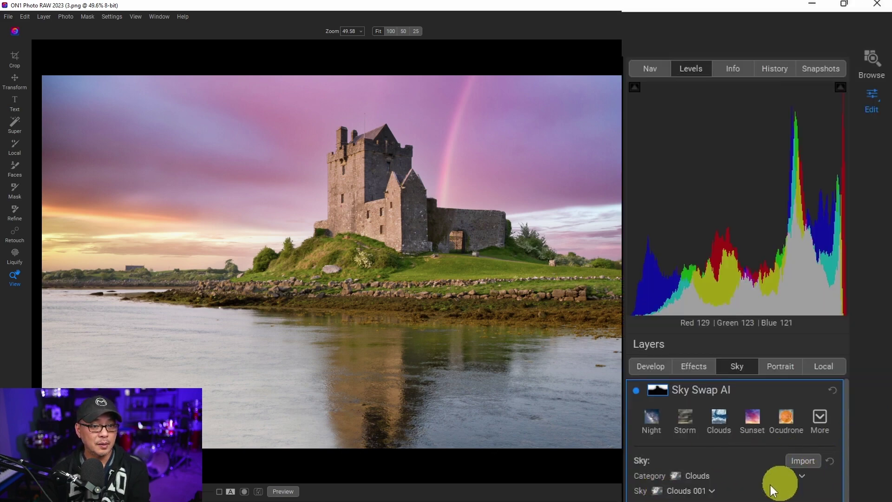
pyautogui.click(804, 475)
pyautogui.scroll(-5, 794, 438)
pyautogui.scroll(4, 785, 326)
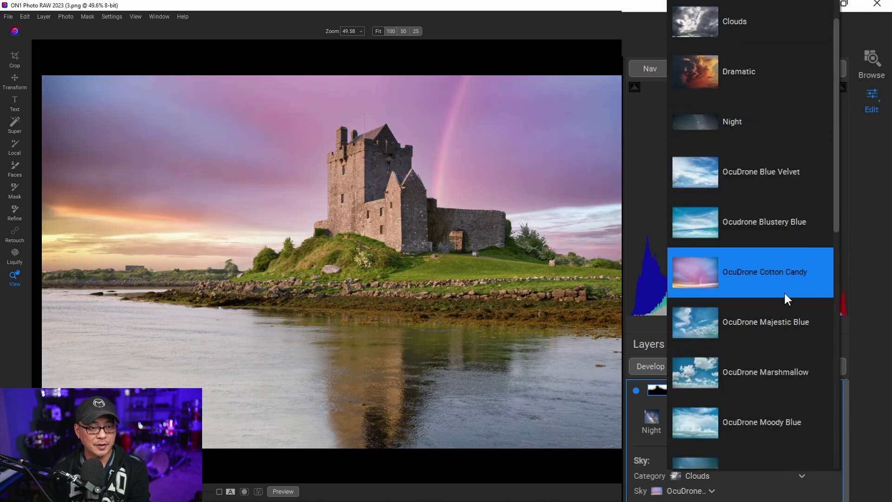
pyautogui.scroll(-9, 782, 269)
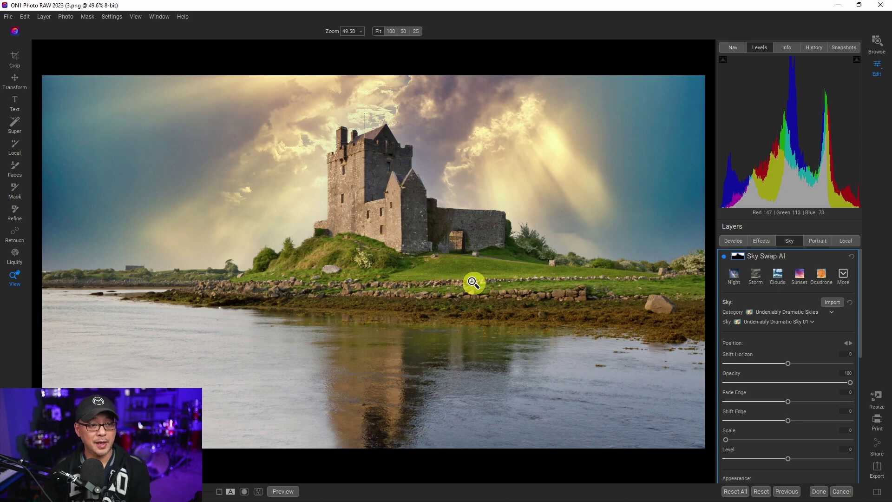
pyautogui.scroll(8, 534, 219)
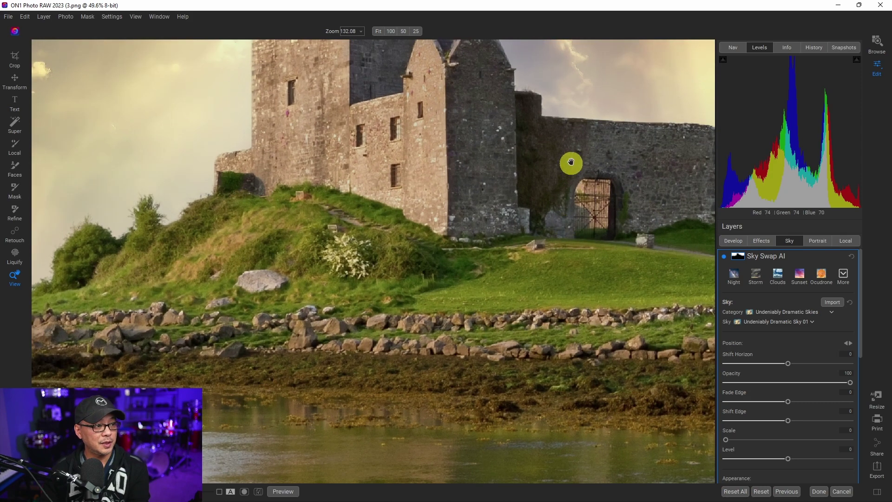
pyautogui.click(575, 145)
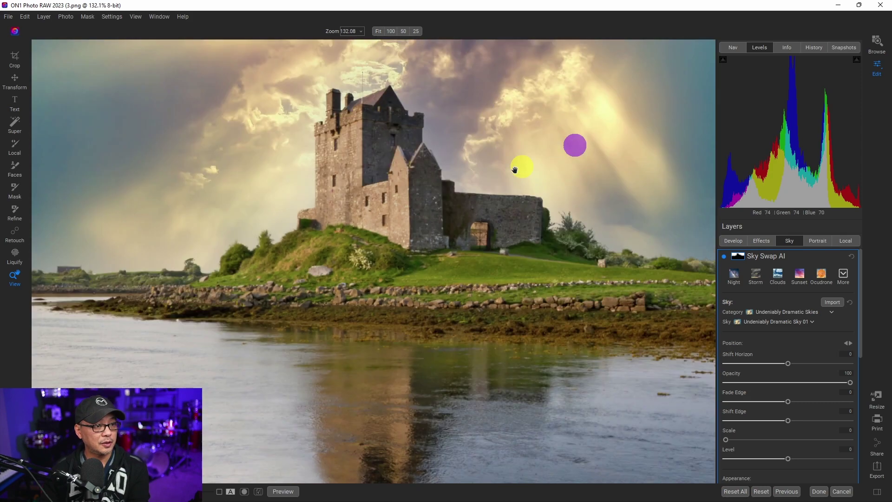
pyautogui.scroll(4, 429, 209)
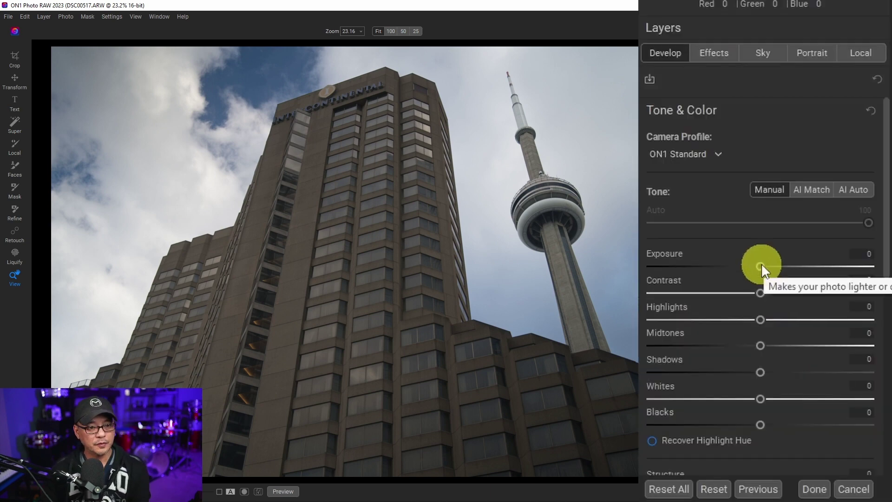
# On the tower photo DSC00517.ARW, set Exposure to 0.95, Midtones to 12, Shadows to 19 and Contrast to 39.
pyautogui.moveTo(788, 363); pyautogui.dragTo(788, 364)
pyautogui.moveTo(761, 263); pyautogui.dragTo(780, 266)
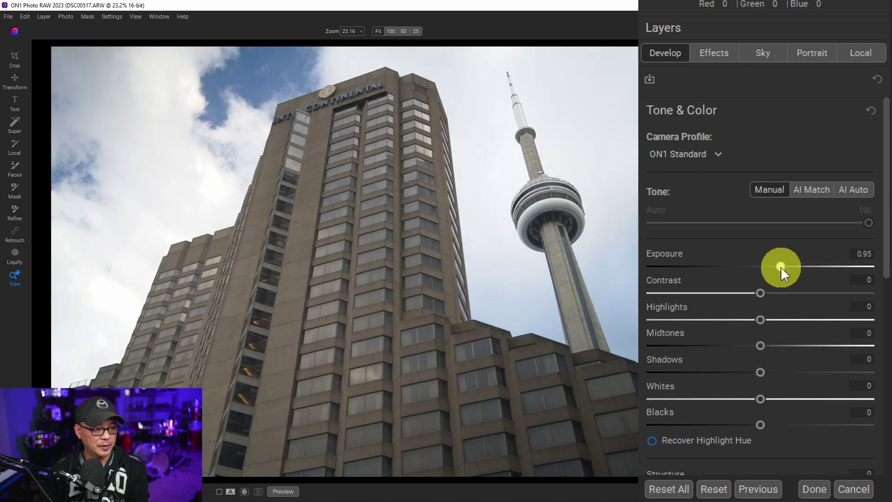
pyautogui.moveTo(768, 347); pyautogui.dragTo(781, 372)
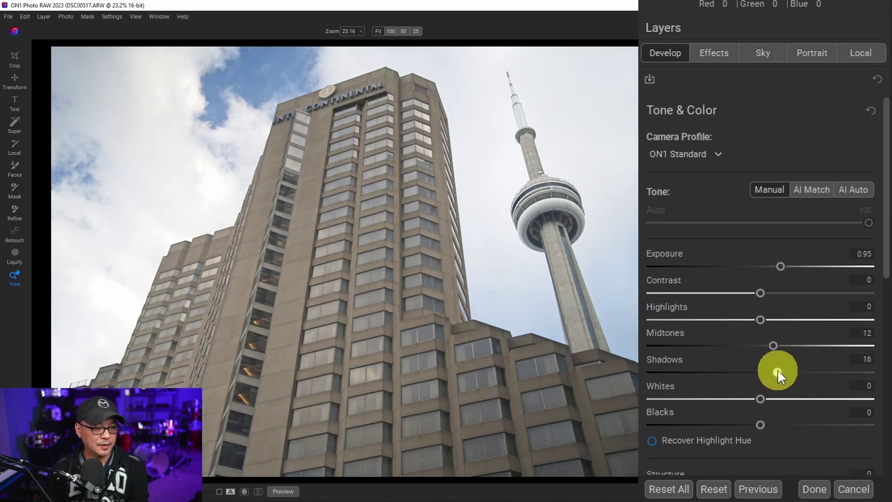
pyautogui.moveTo(765, 291); pyautogui.dragTo(803, 293)
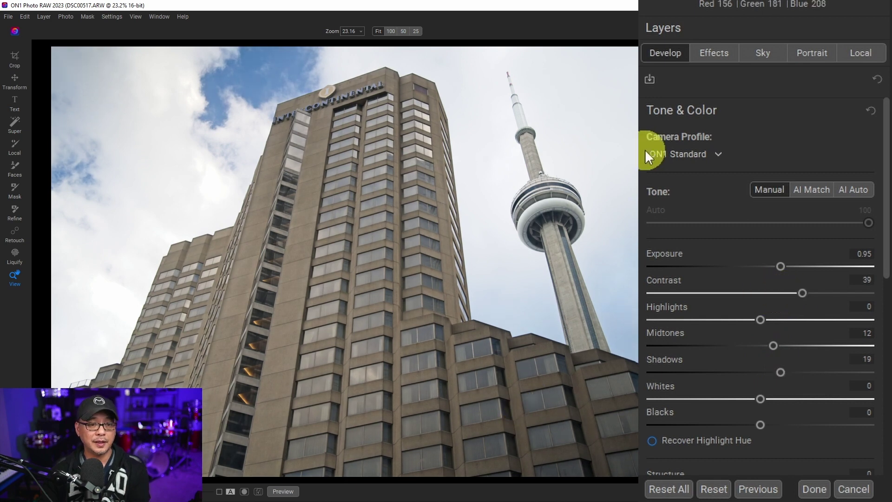
# Apply the Sunset sky preset with Sky Swap AI, display its black-and-white mask and slightly shift the mask's Levels midpoint.
pyautogui.click(763, 53)
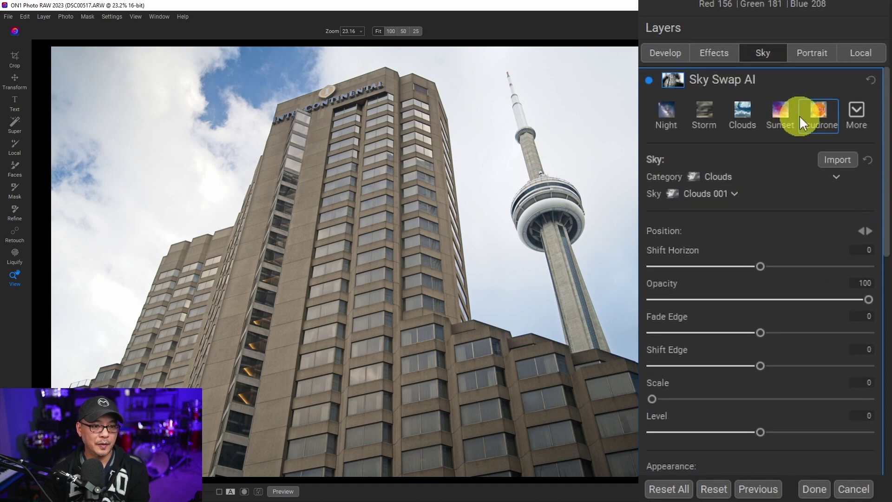
pyautogui.click(784, 116)
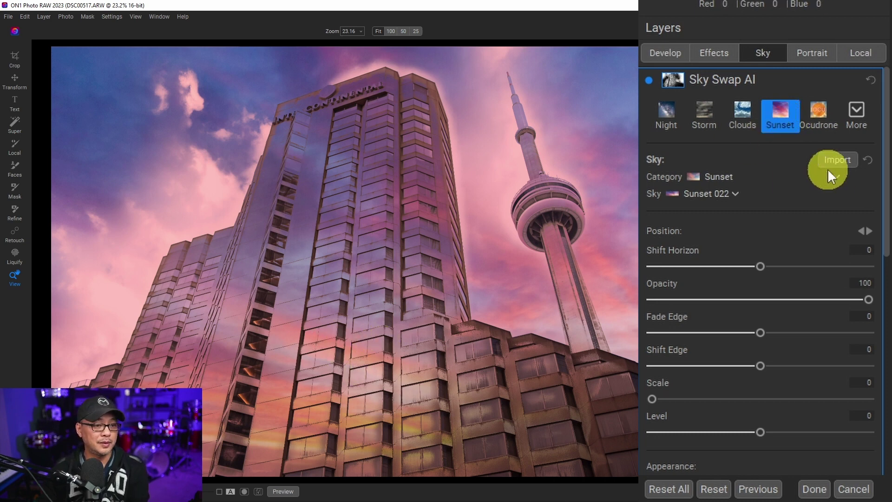
pyautogui.click(669, 78)
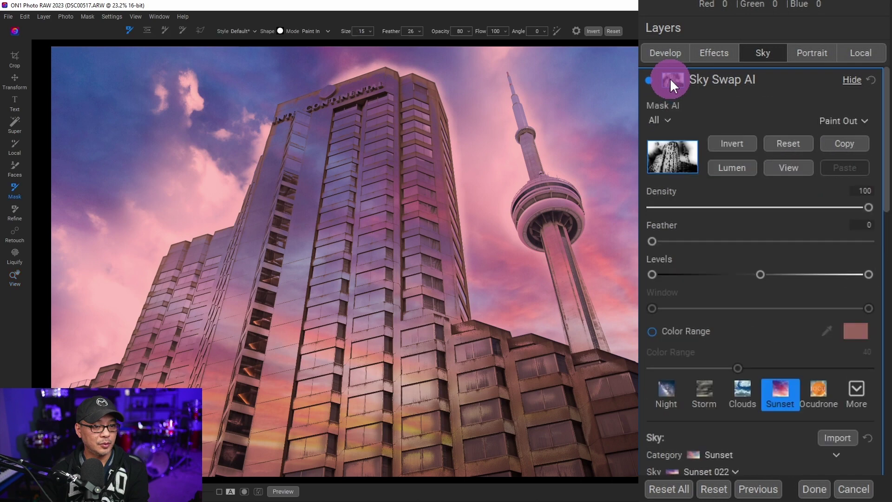
pyautogui.click(789, 168)
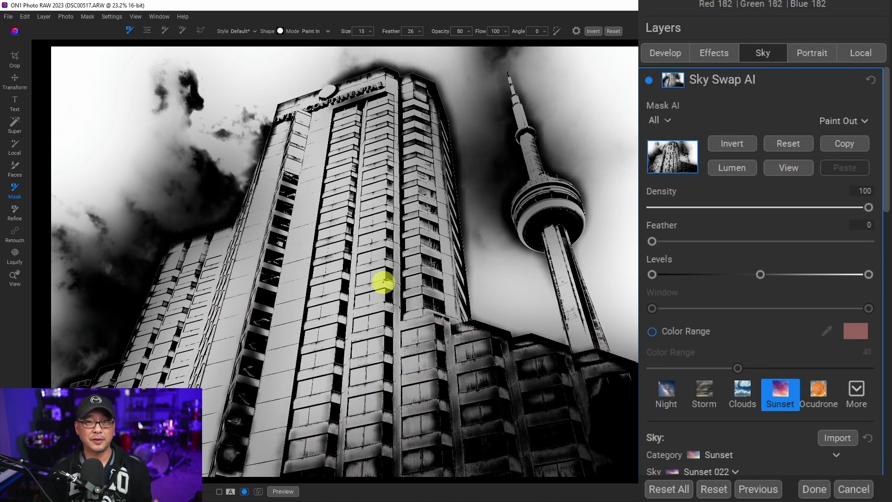
pyautogui.moveTo(766, 278)
pyautogui.mouseDown()
pyautogui.moveTo(729, 275)
pyautogui.moveTo(769, 290)
pyautogui.mouseUp()
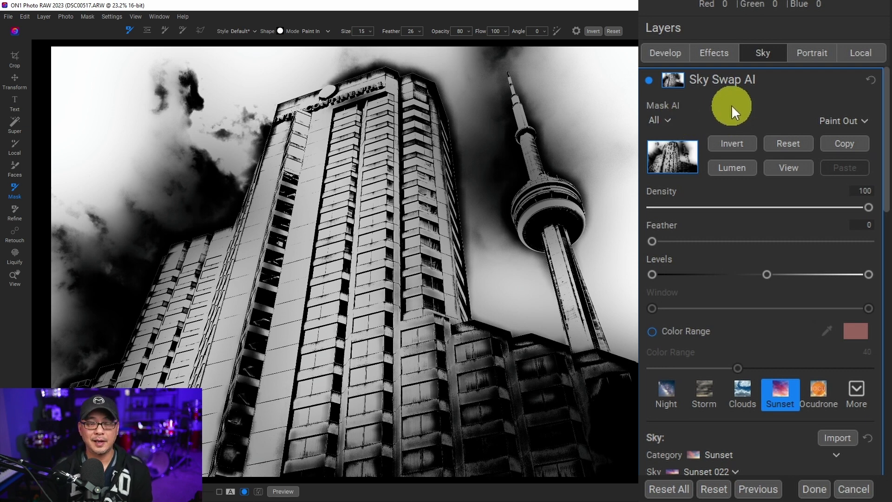
# Build the Sky Swap AI mask from the detected Sky region, switch it to Paint In and hide the mask view.
pyautogui.click(668, 121)
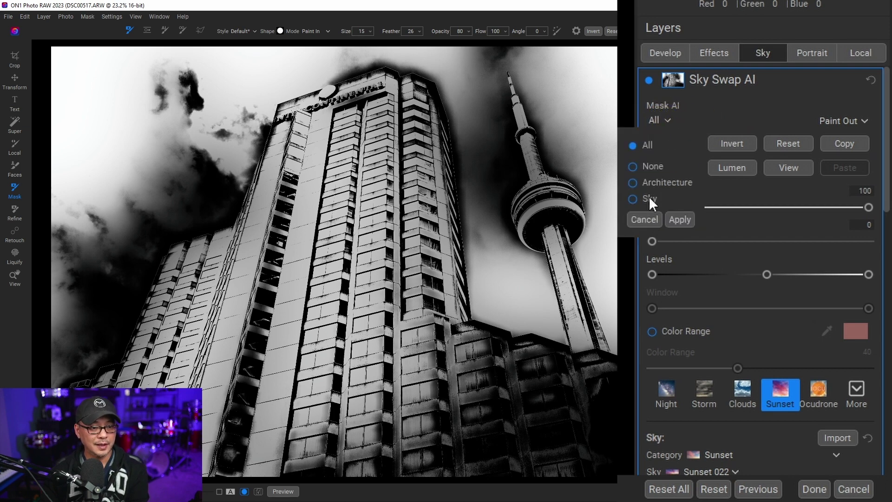
pyautogui.click(634, 198)
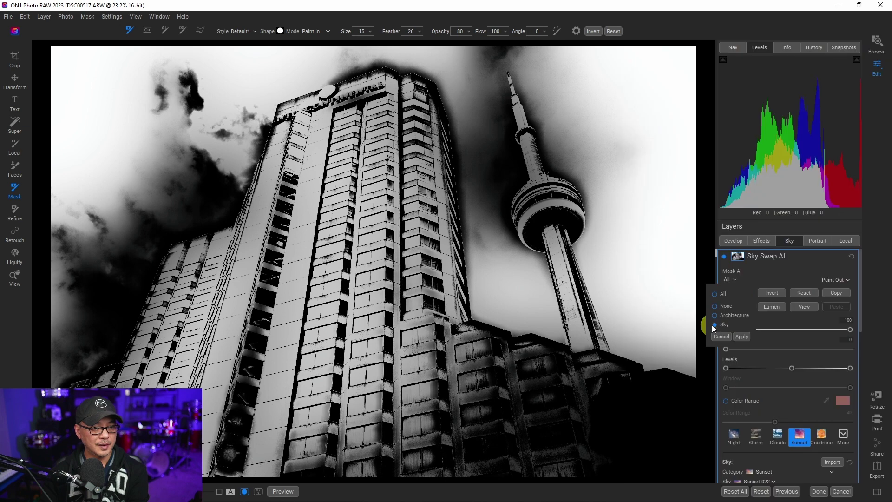
pyautogui.click(742, 337)
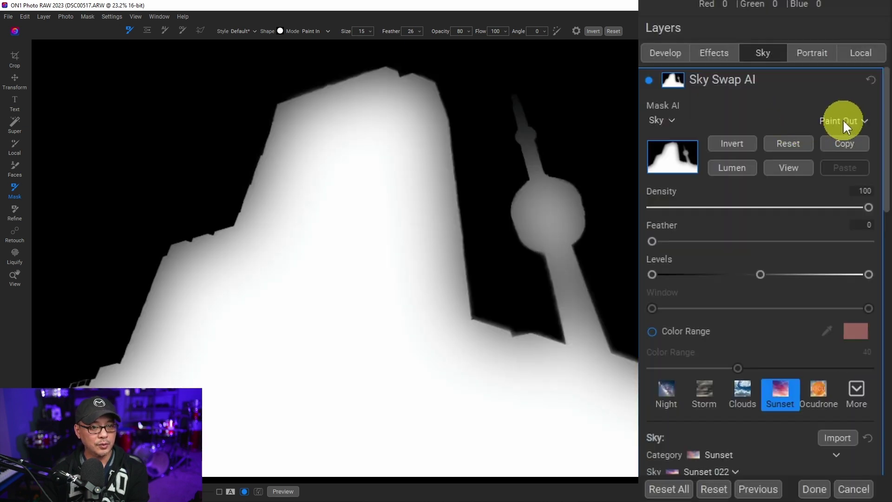
pyautogui.click(843, 118)
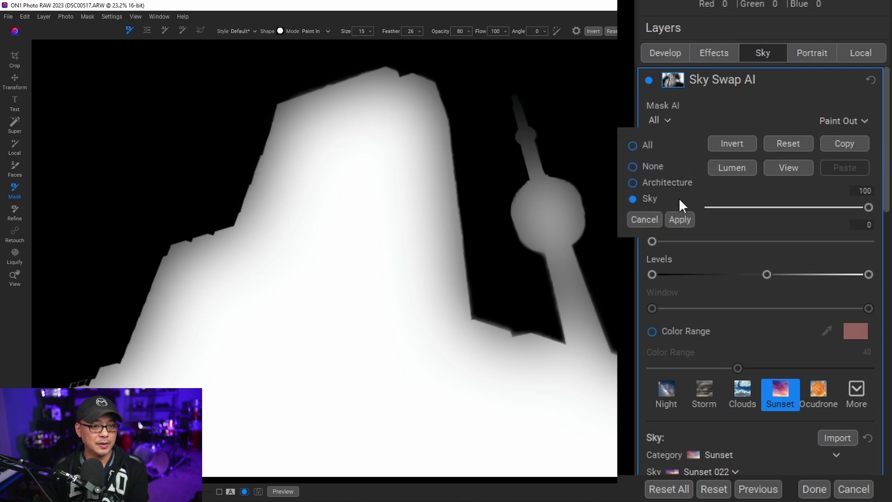
pyautogui.click(678, 218)
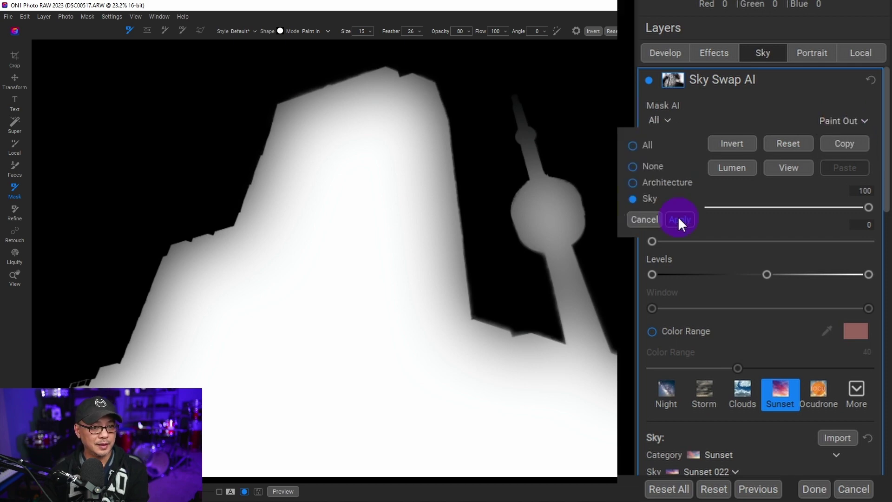
pyautogui.click(793, 167)
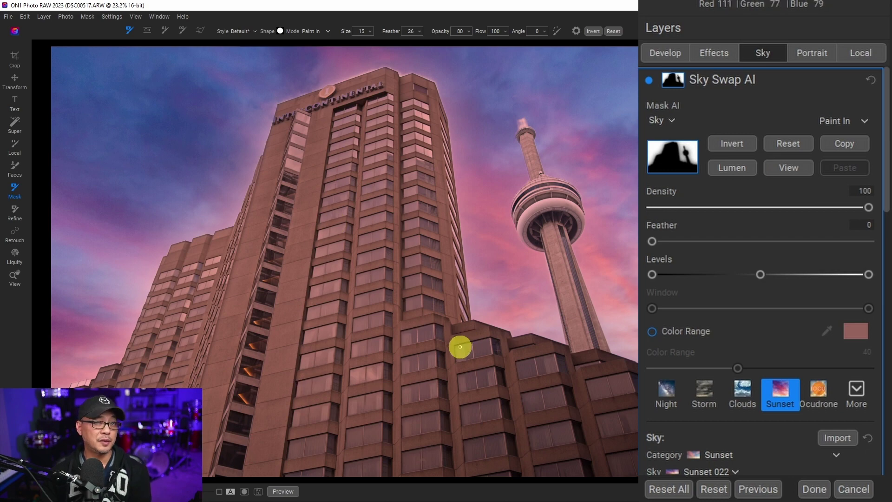
# Inspect the blend around the buildings and lower the replacement sky's Opacity to 61.
pyautogui.scroll(5, 532, 251)
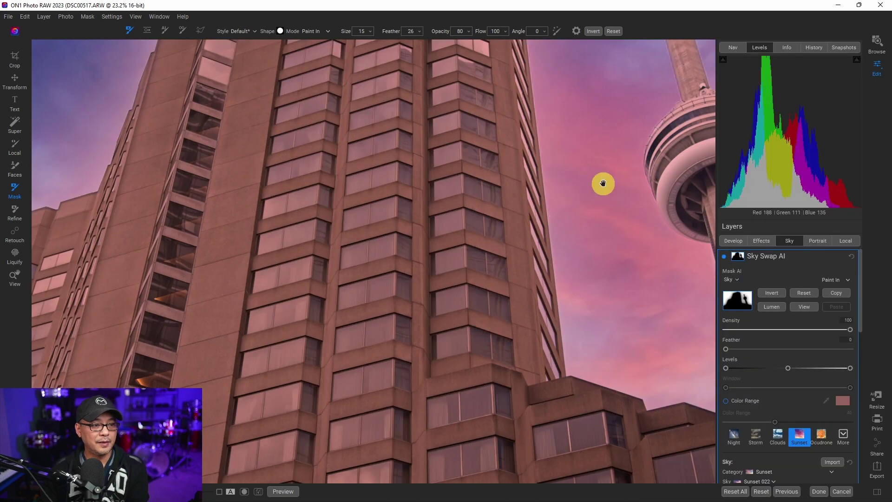
pyautogui.scroll(-5, 603, 184)
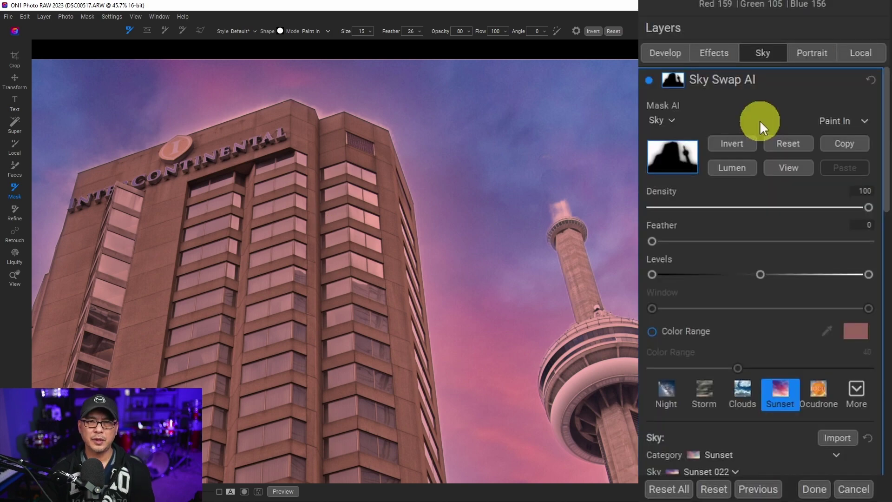
pyautogui.scroll(-6, 762, 193)
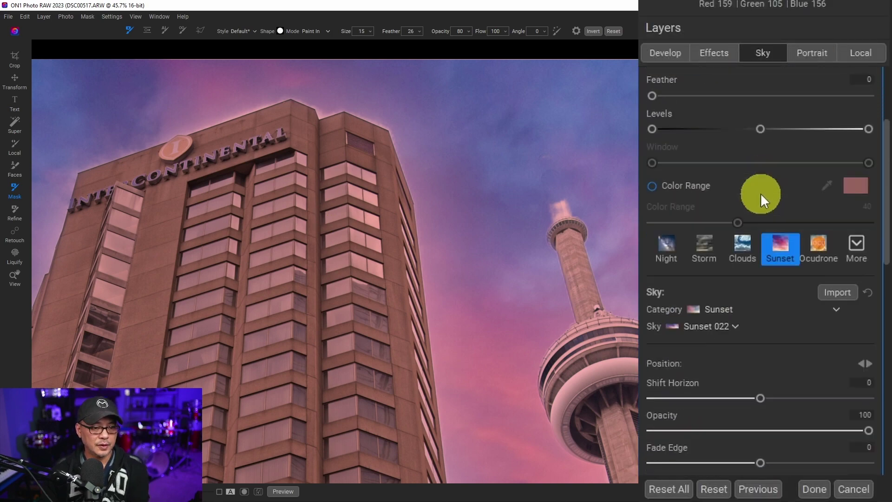
pyautogui.scroll(-2, 761, 193)
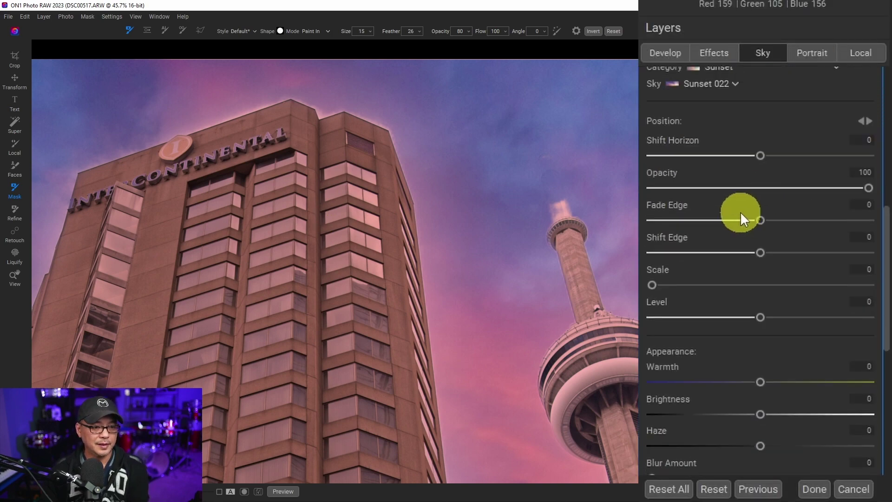
pyautogui.moveTo(864, 186); pyautogui.dragTo(781, 194)
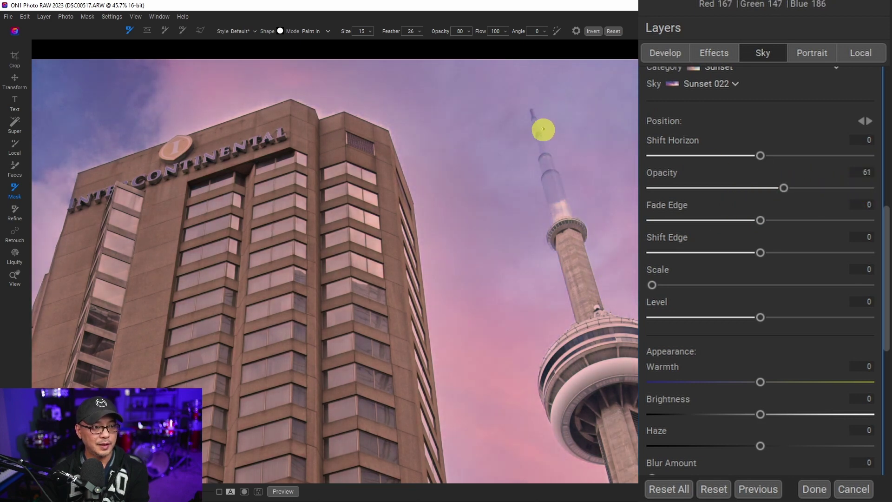
# Set the masking brush to Paint Out at size 60 and paint a straight stroke up the antenna's lower sections.
pyautogui.hotkey('ctrl', '=')
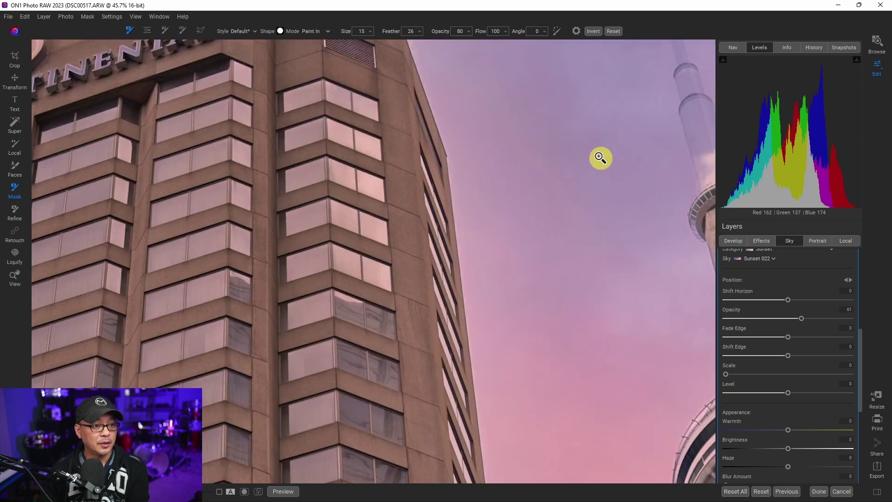
pyautogui.moveTo(648, 148); pyautogui.dragTo(328, 282)
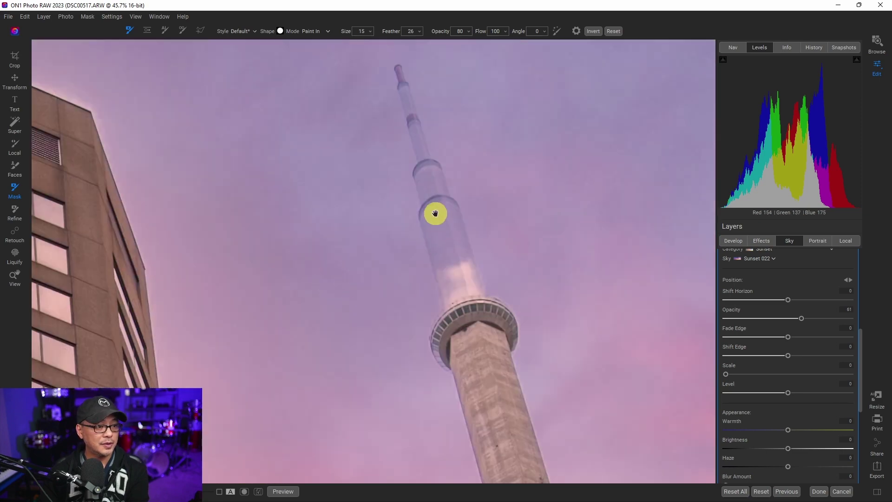
pyautogui.moveTo(434, 213); pyautogui.dragTo(426, 249)
pyautogui.moveTo(513, 233); pyautogui.dragTo(432, 281)
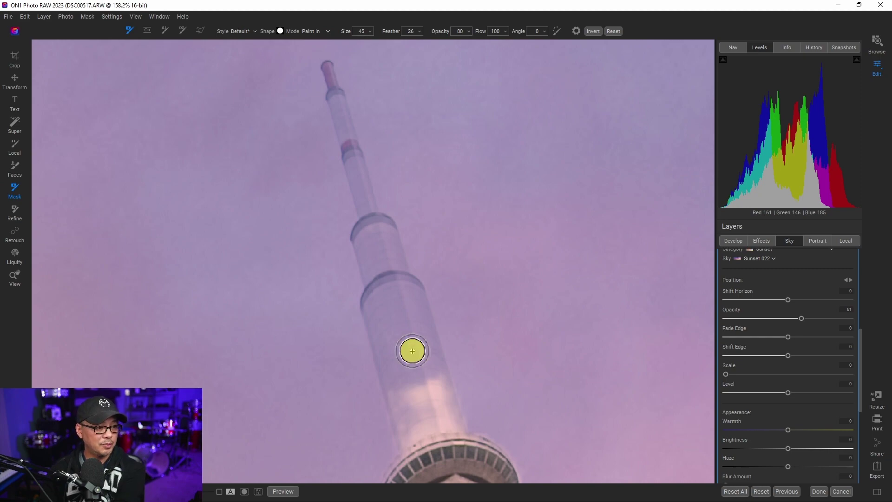
pyautogui.press(']')
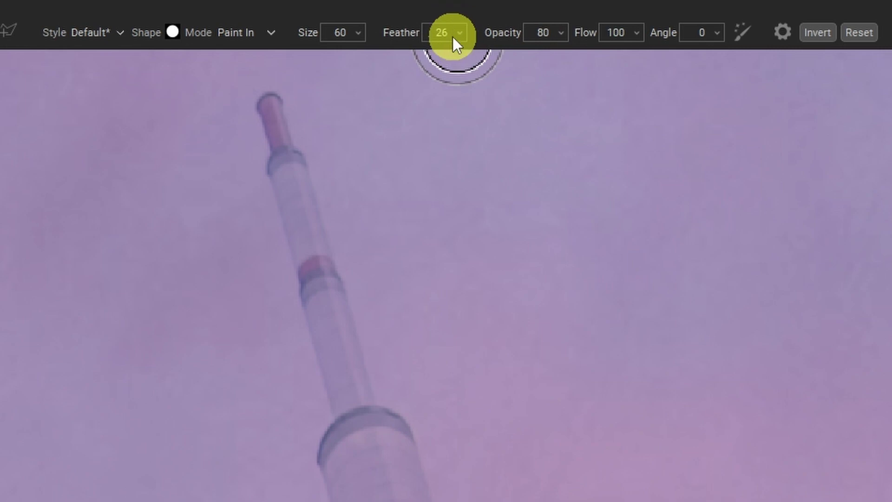
pyautogui.click(265, 32)
pyautogui.click(263, 51)
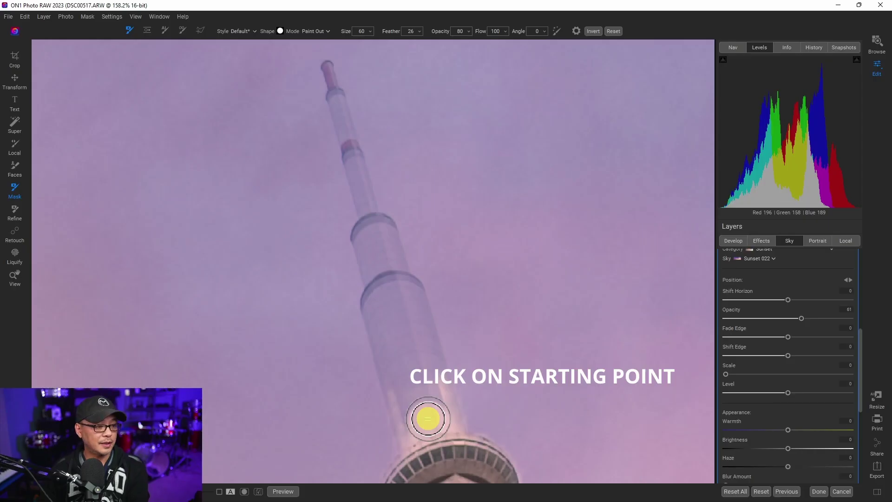
pyautogui.click(428, 419)
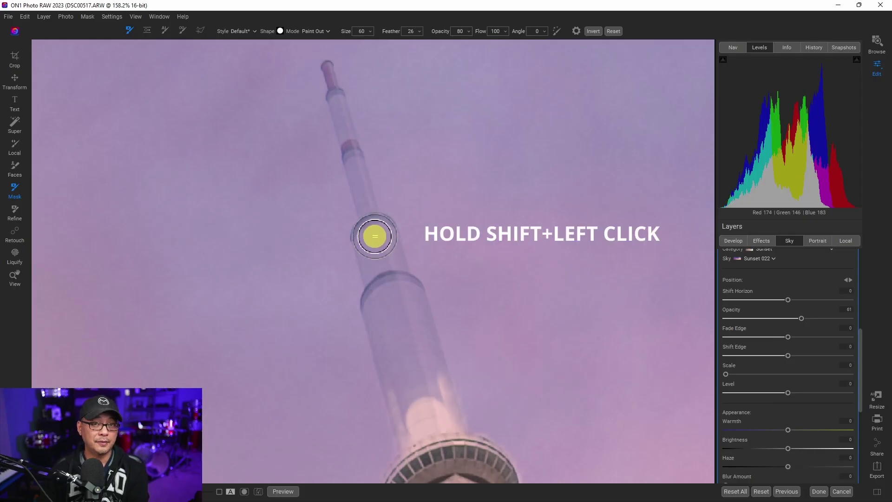
pyautogui.keyDown('shift'); pyautogui.click(374, 236); pyautogui.keyUp('shift')
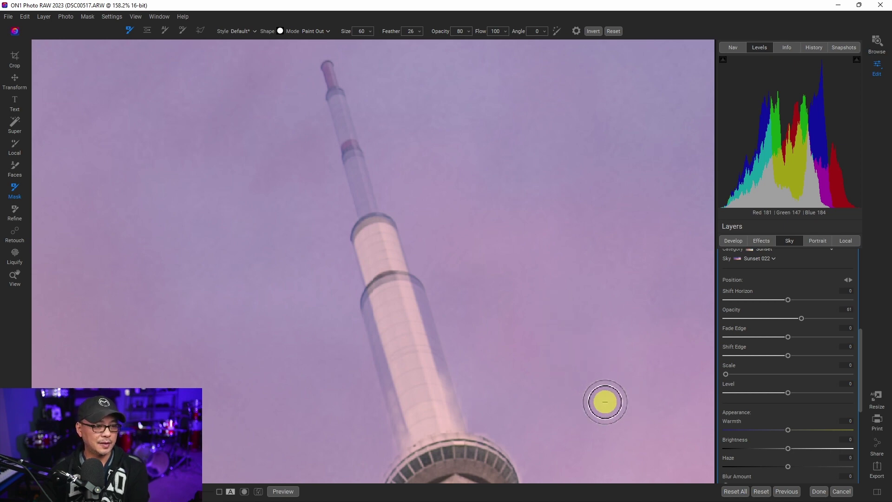
# Paint a straight trial stroke across the open sky beside the antenna and undo it.
pyautogui.click(604, 402)
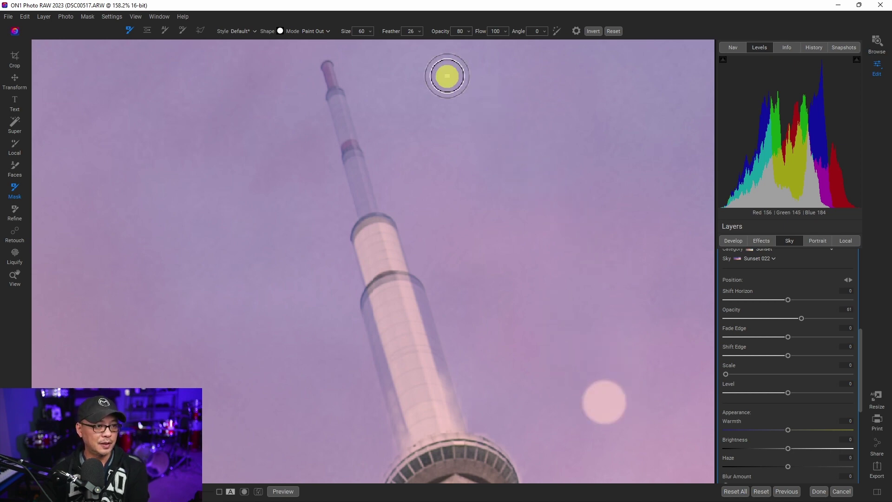
pyautogui.keyDown('shift'); pyautogui.click(447, 76); pyautogui.keyUp('shift')
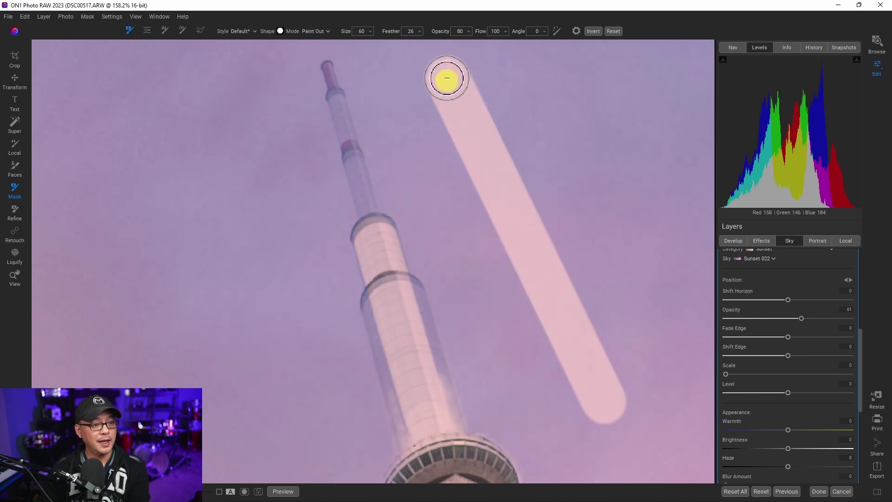
pyautogui.hotkey('ctrl', 'z')
pyautogui.hotkey('ctrl', 'z')
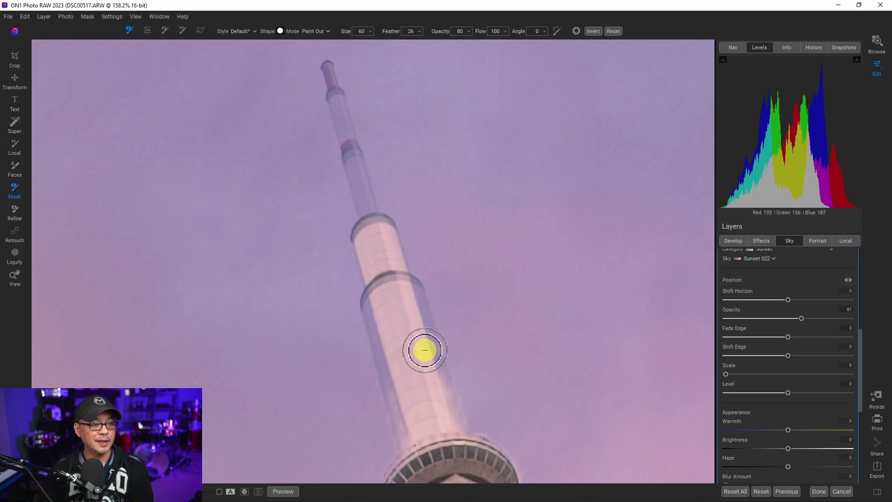
# Reduce the brush to size 25 and paint the sky out of the antenna's narrow upper sections with a straight stroke.
pyautogui.moveTo(424, 352)
pyautogui.mouseDown()
pyautogui.moveTo(393, 255)
pyautogui.moveTo(397, 213)
pyautogui.mouseUp()
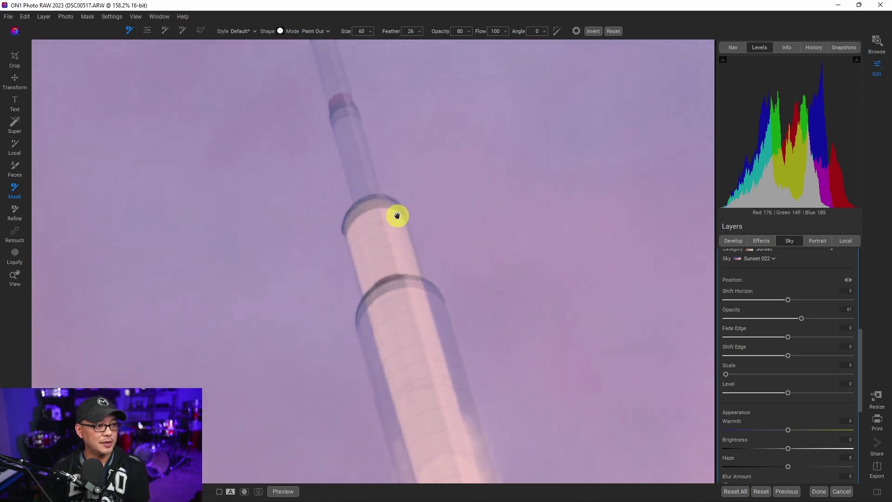
pyautogui.moveTo(380, 179); pyautogui.dragTo(413, 300)
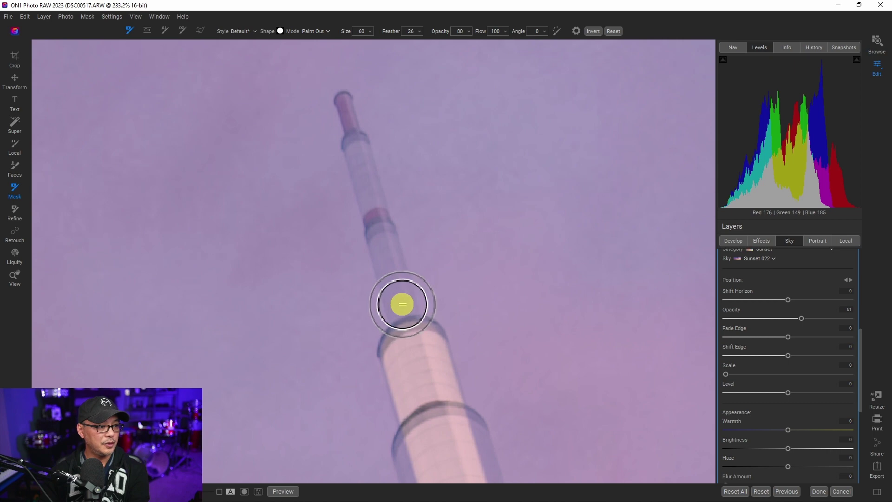
pyautogui.press('[')
pyautogui.press('[')
pyautogui.press('[')
pyautogui.press('[')
pyautogui.press('[')
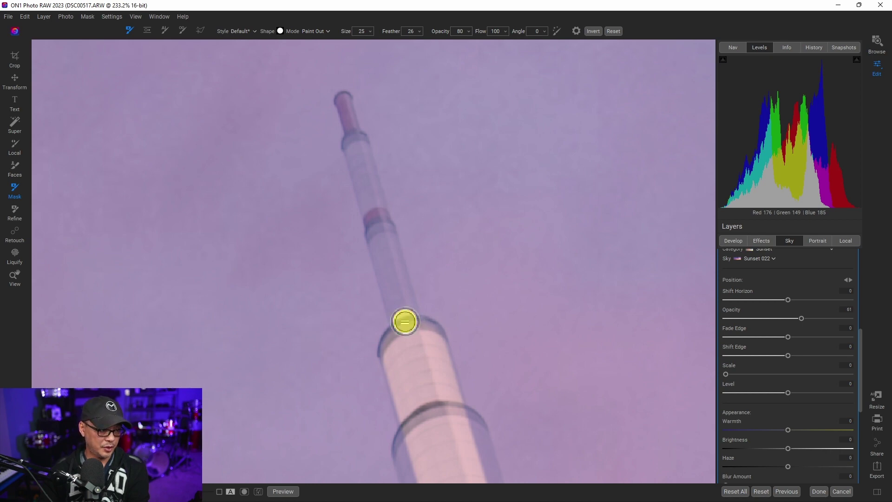
pyautogui.keyDown('shift'); pyautogui.click(356, 146); pyautogui.keyUp('shift')
# Reduce the brush to size 15 and paint the sky out of the antenna's red tip.
pyautogui.scroll(2, 398, 211)
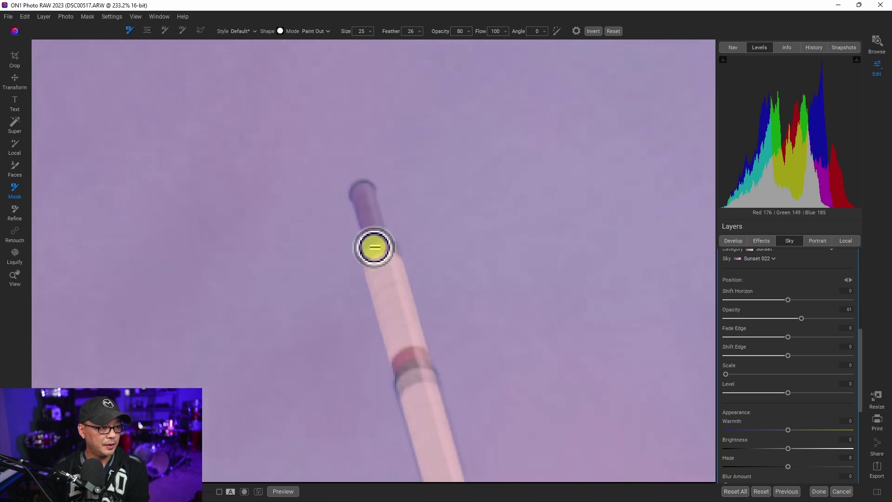
pyautogui.press('[')
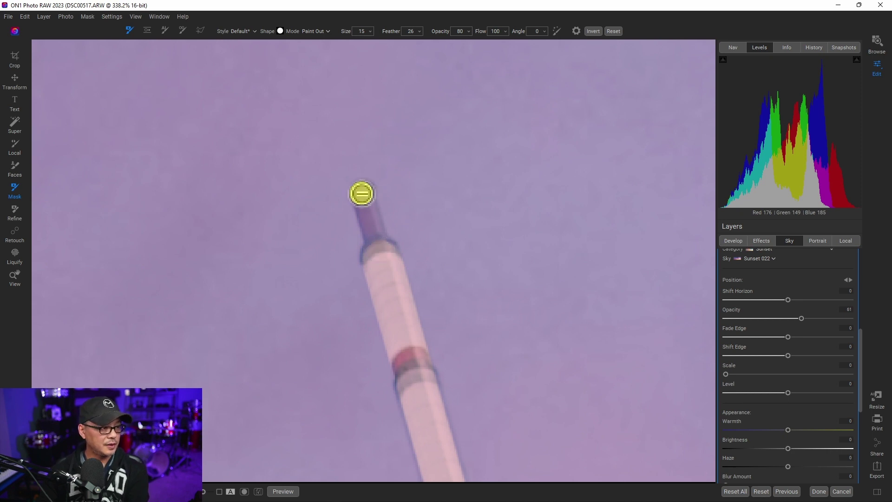
pyautogui.click(362, 194)
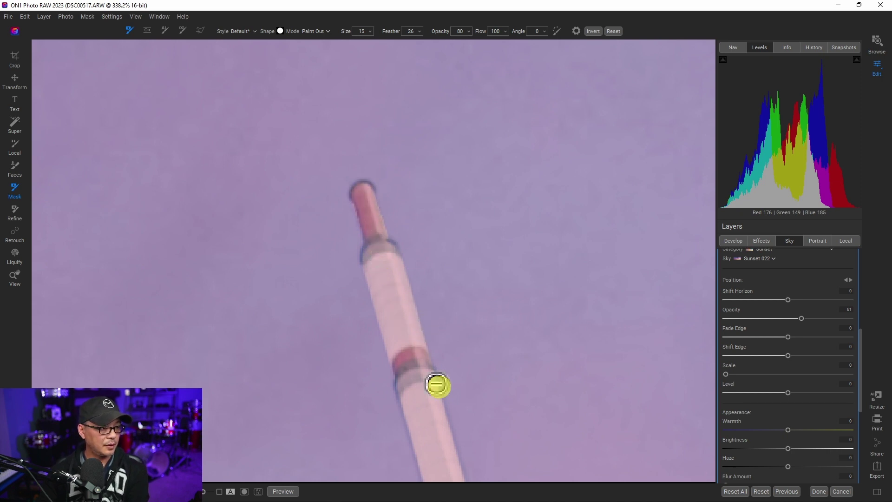
# Paint the sky out along both edges and the upper rim of the antenna's wider lower sections with brush size 25.
pyautogui.moveTo(450, 415); pyautogui.dragTo(418, 288)
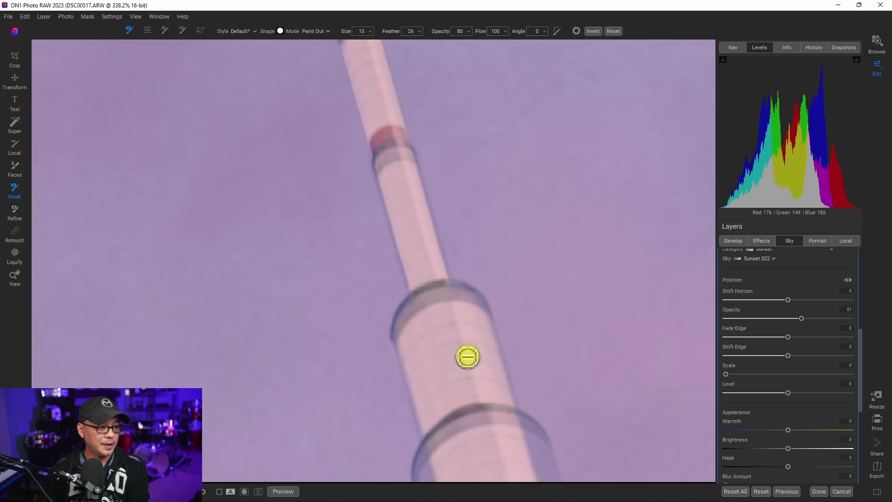
pyautogui.moveTo(470, 376); pyautogui.dragTo(437, 177)
pyautogui.moveTo(462, 317); pyautogui.dragTo(437, 125)
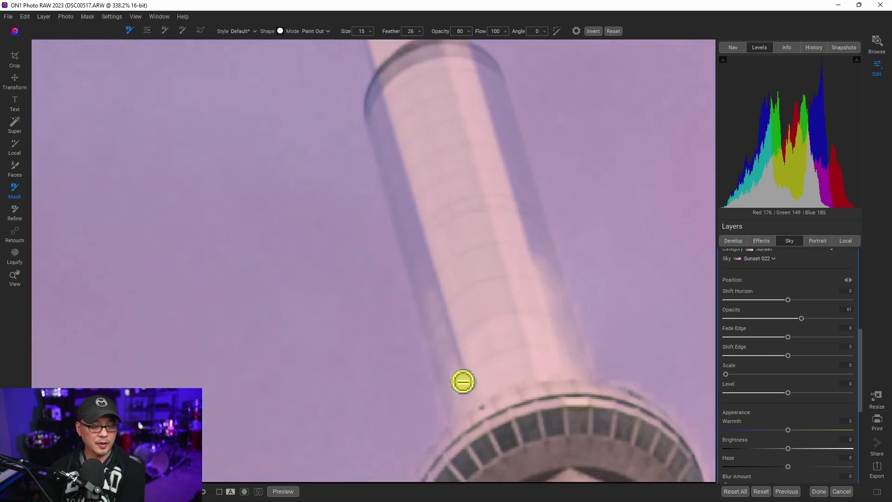
pyautogui.press(']')
pyautogui.press(']')
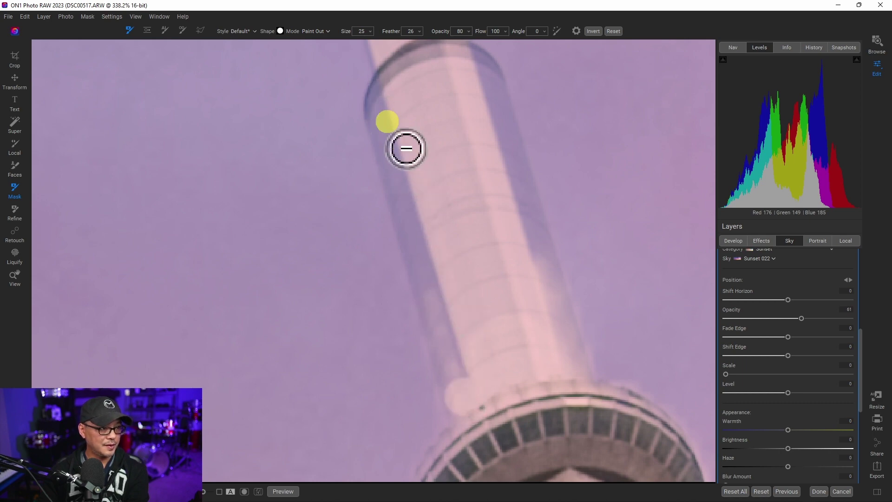
pyautogui.keyDown('shift'); pyautogui.click(385, 109); pyautogui.keyUp('shift')
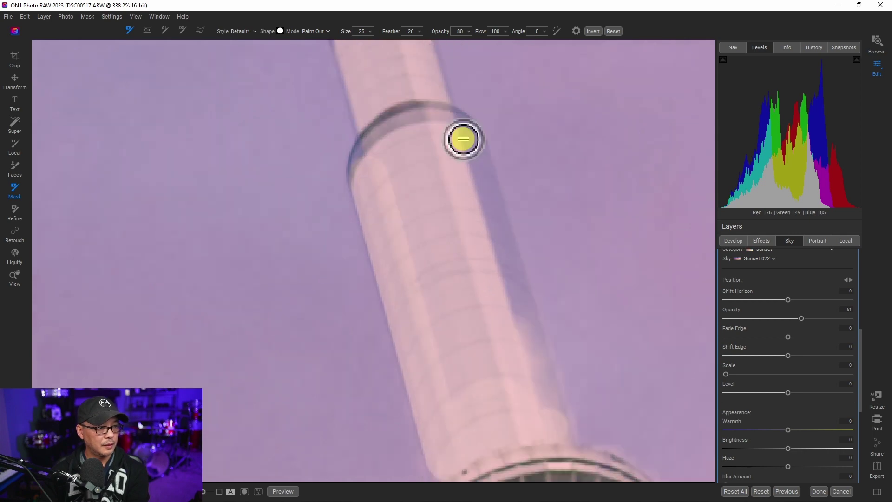
pyautogui.keyDown('shift'); pyautogui.click(463, 139); pyautogui.keyUp('shift')
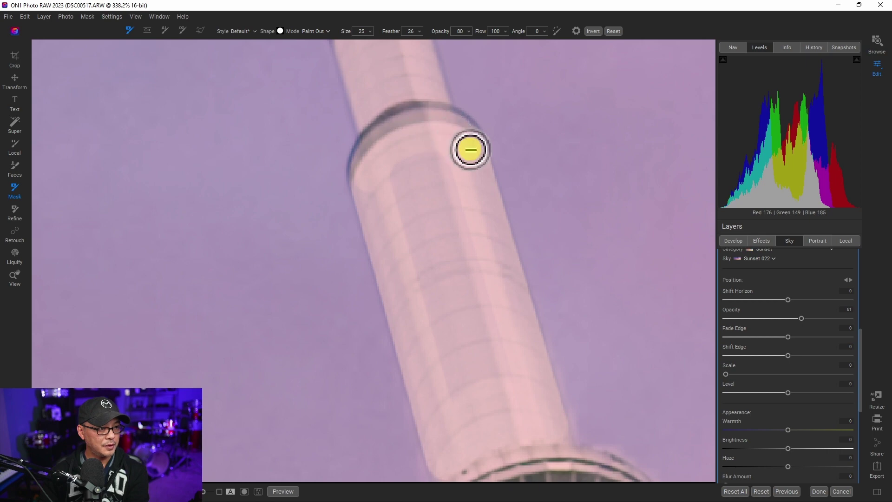
pyautogui.moveTo(372, 180)
pyautogui.mouseDown()
pyautogui.moveTo(400, 134)
pyautogui.moveTo(455, 134)
pyautogui.moveTo(453, 144)
pyautogui.mouseUp()
pyautogui.moveTo(394, 284)
pyautogui.mouseDown()
pyautogui.moveTo(405, 262)
pyautogui.moveTo(426, 259)
pyautogui.moveTo(450, 271)
pyautogui.moveTo(412, 257)
pyautogui.moveTo(395, 215)
pyautogui.moveTo(409, 216)
pyautogui.moveTo(400, 192)
pyautogui.moveTo(426, 293)
pyautogui.moveTo(457, 300)
pyautogui.mouseUp()
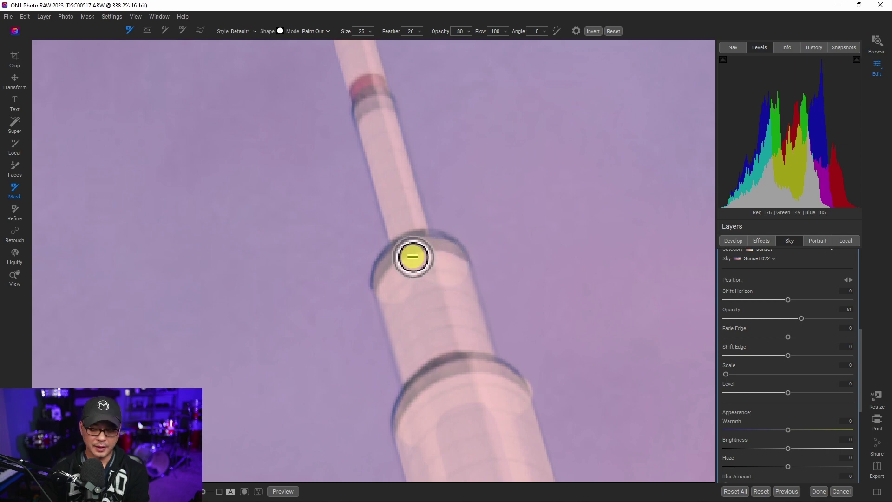
# Enlarge the brush to size 35 and paint out the remaining sky in the middle of the antenna's lowest section.
pyautogui.press('[')
pyautogui.press('[')
pyautogui.moveTo(449, 343); pyautogui.dragTo(396, 135)
pyautogui.moveTo(423, 347); pyautogui.dragTo(417, 284)
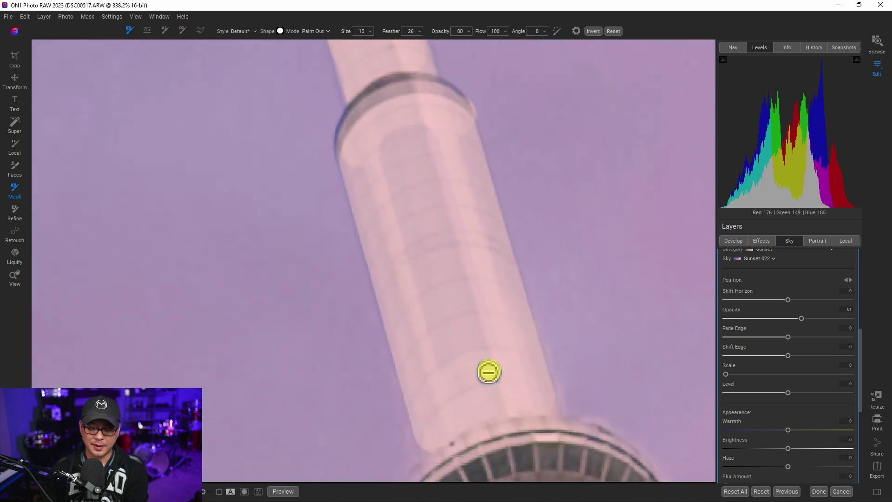
pyautogui.press(']')
pyautogui.press(']')
pyautogui.press(']')
pyautogui.press(']')
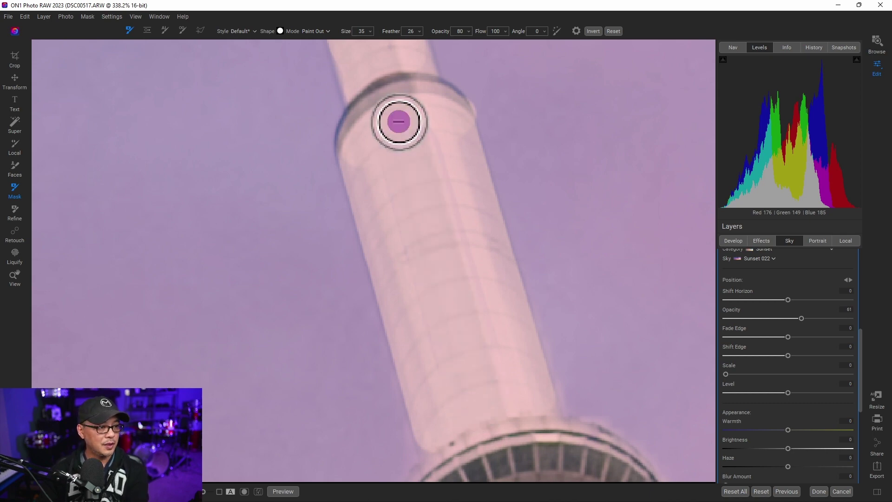
# Paint the sky out down the antenna's lowest section with a straight stroke, and touch up the section above with brush size 25.
pyautogui.click(500, 398)
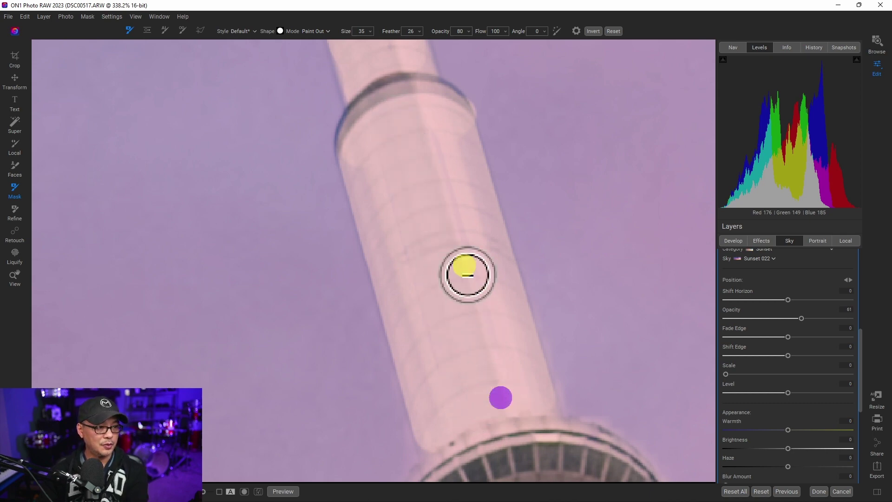
pyautogui.keyDown('shift'); pyautogui.click(428, 124); pyautogui.keyUp('shift')
pyautogui.press('[')
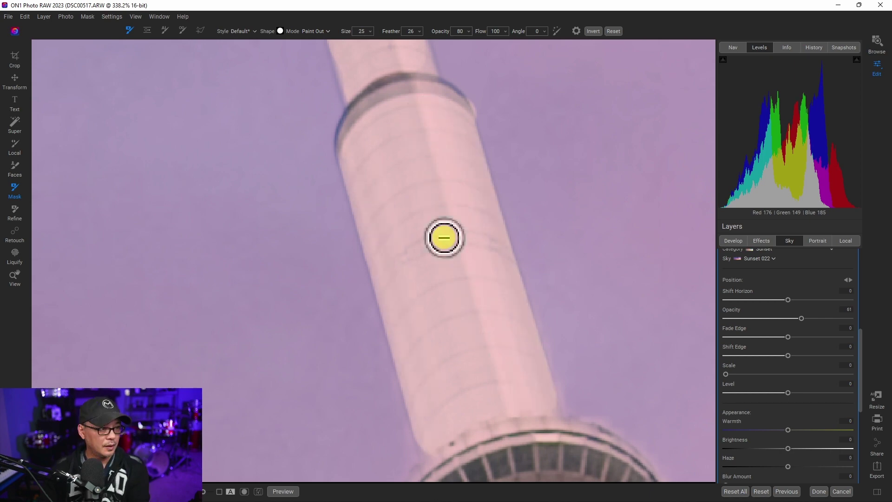
pyautogui.moveTo(428, 211); pyautogui.dragTo(457, 379)
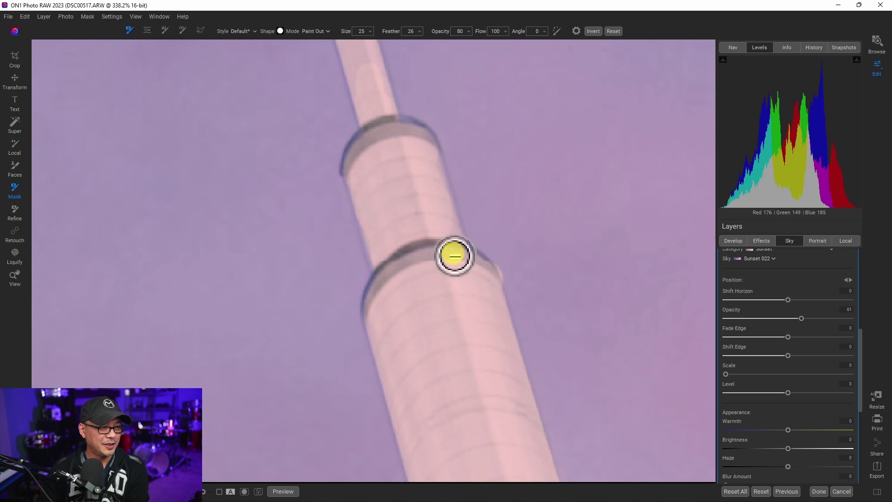
pyautogui.moveTo(417, 145)
pyautogui.mouseDown()
pyautogui.moveTo(430, 231)
pyautogui.moveTo(406, 162)
pyautogui.mouseUp()
pyautogui.moveTo(384, 130); pyautogui.dragTo(386, 253)
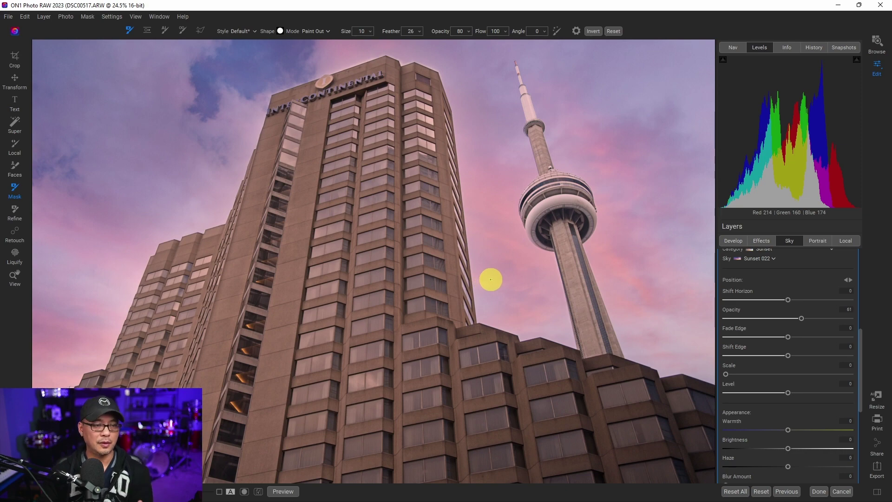
# Inspect the antenna's edges from the tip down to the wide sections for remaining mask faults.
pyautogui.hotkey('ctrl', '=')
pyautogui.hotkey('ctrl', '=')
pyautogui.hotkey('ctrl', '=')
pyautogui.hotkey('ctrl', '=')
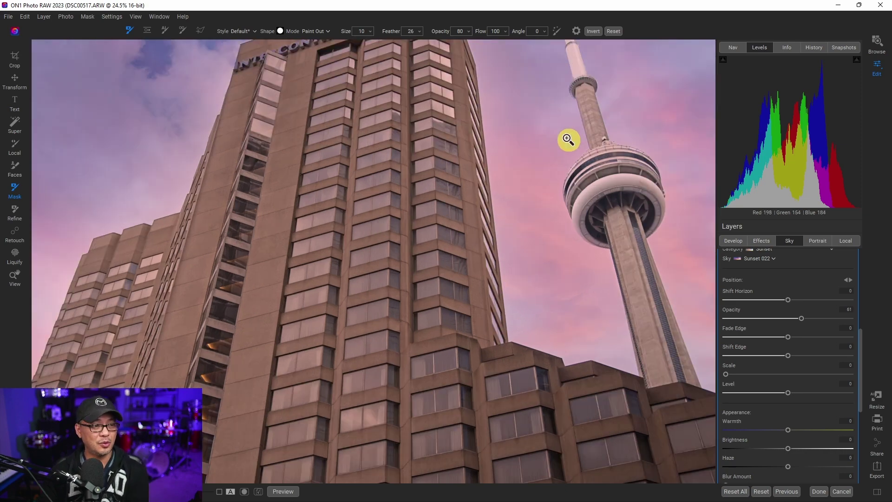
pyautogui.moveTo(643, 108); pyautogui.dragTo(444, 501)
pyautogui.moveTo(644, 81); pyautogui.dragTo(455, 315)
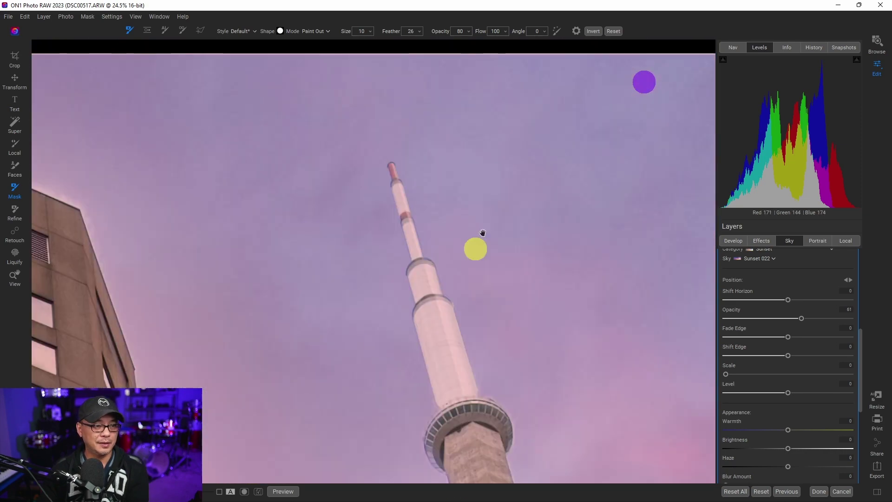
pyautogui.click(488, 169)
pyautogui.hotkey('ctrl', '=')
pyautogui.hotkey('ctrl', '=')
pyautogui.hotkey('ctrl', '=')
pyautogui.hotkey('ctrl', '=')
pyautogui.hotkey('ctrl', '=')
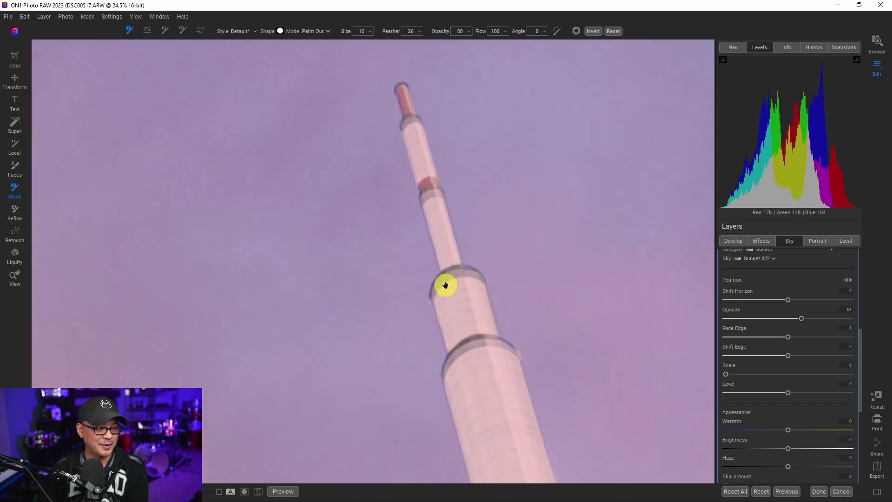
pyautogui.scroll(2, 447, 286)
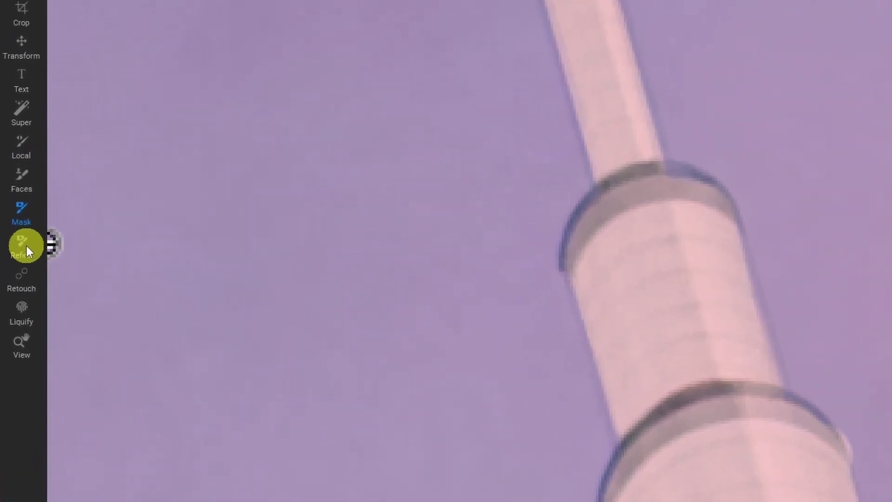
# Refine the right edge of the antenna's upper wide section with the Refine brush at size 20, in Add and in Remove mode.
pyautogui.click(15, 209)
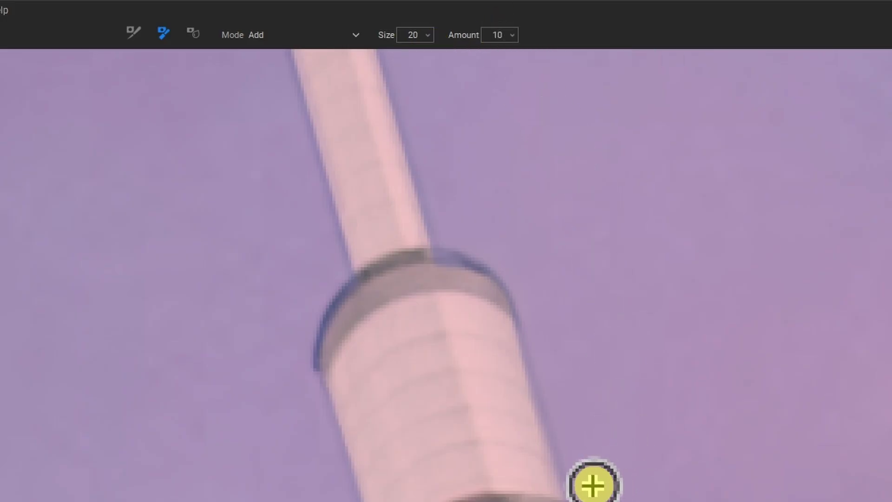
pyautogui.moveTo(586, 489); pyautogui.dragTo(524, 287)
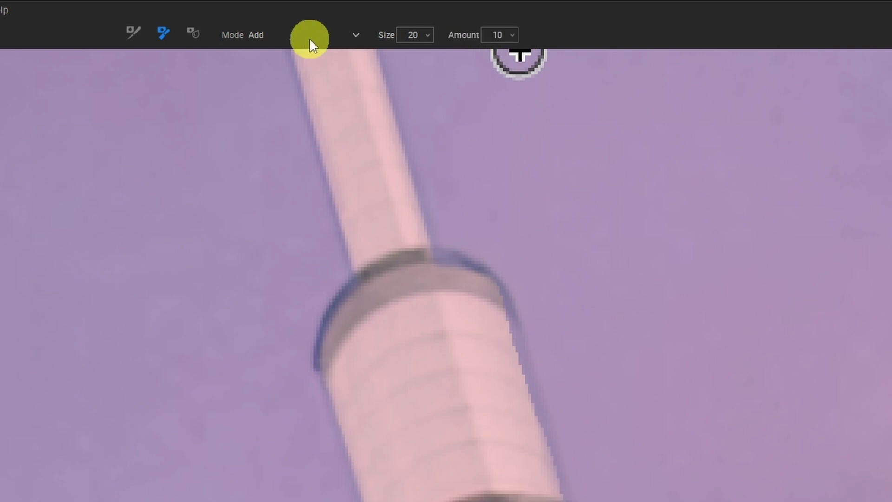
pyautogui.click(277, 37)
pyautogui.click(278, 51)
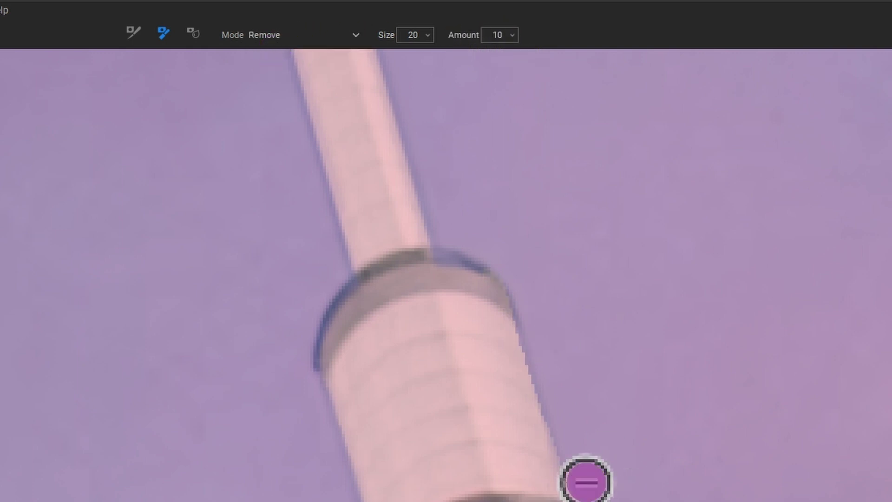
pyautogui.moveTo(586, 480)
pyautogui.mouseDown()
pyautogui.moveTo(544, 395)
pyautogui.moveTo(510, 289)
pyautogui.mouseUp()
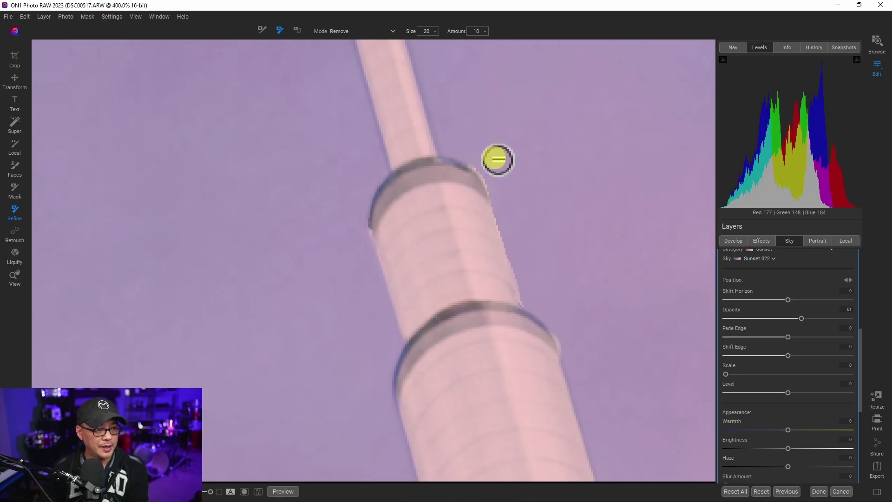
# Refine the edges of the narrow antenna section below the red band in Remove mode, reducing the brush to size 7.
pyautogui.press('space')
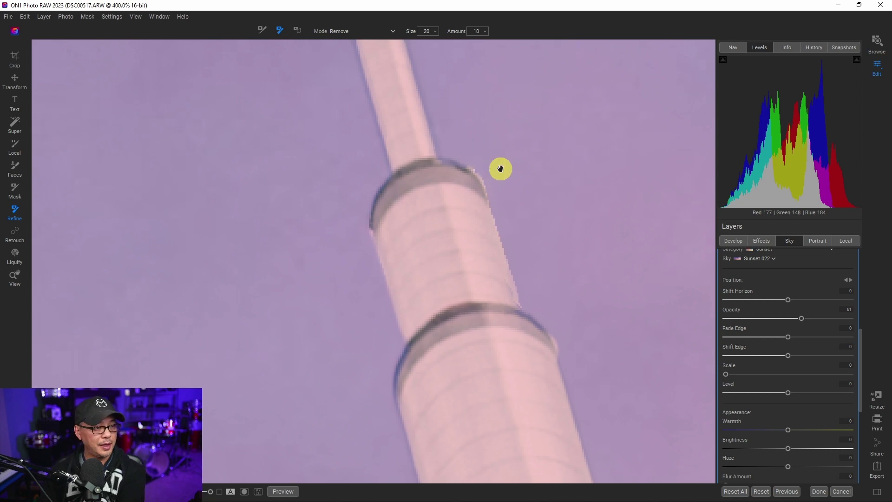
pyautogui.moveTo(493, 167); pyautogui.dragTo(480, 311)
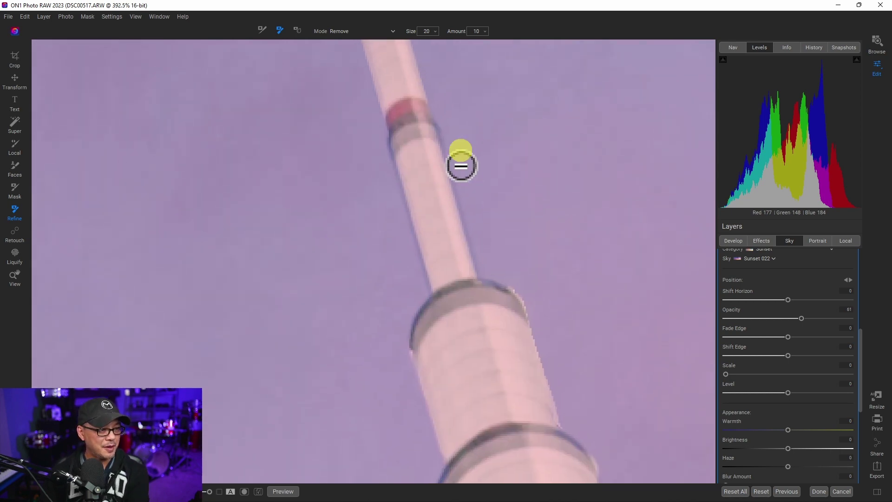
pyautogui.press('space')
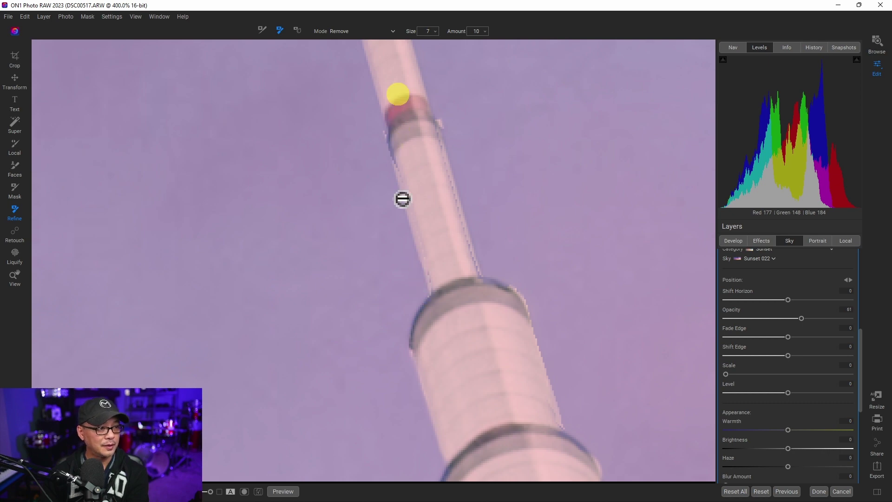
# Paint out the leftover fringe along both edges of the narrow antenna section with straight masking brush strokes at size 8.
pyautogui.press('b')
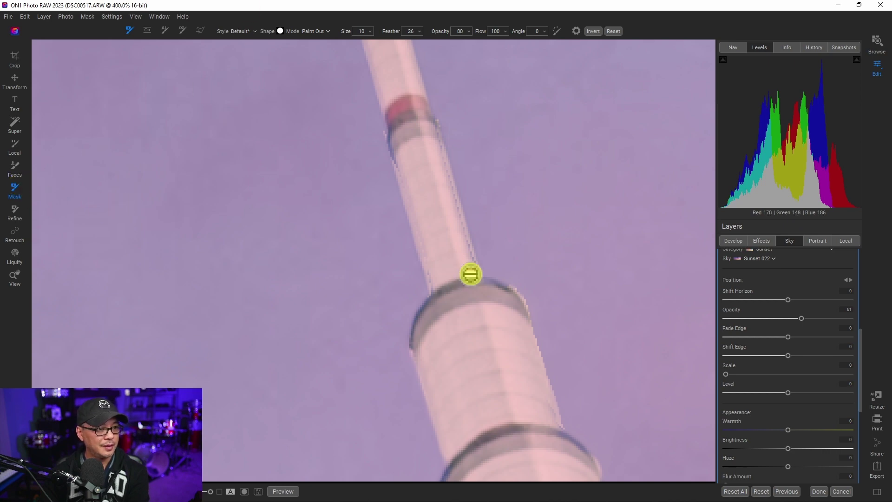
pyautogui.press('[')
pyautogui.press('[')
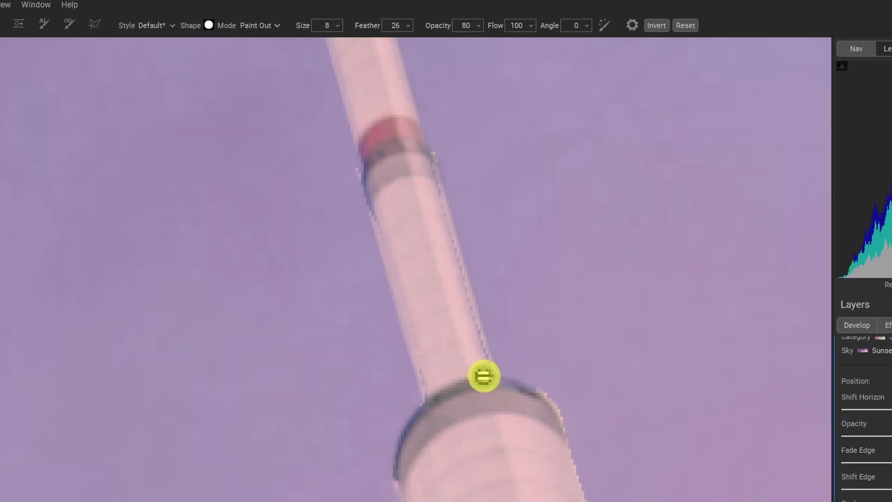
pyautogui.keyDown('shift'); pyautogui.click(419, 157); pyautogui.keyUp('shift')
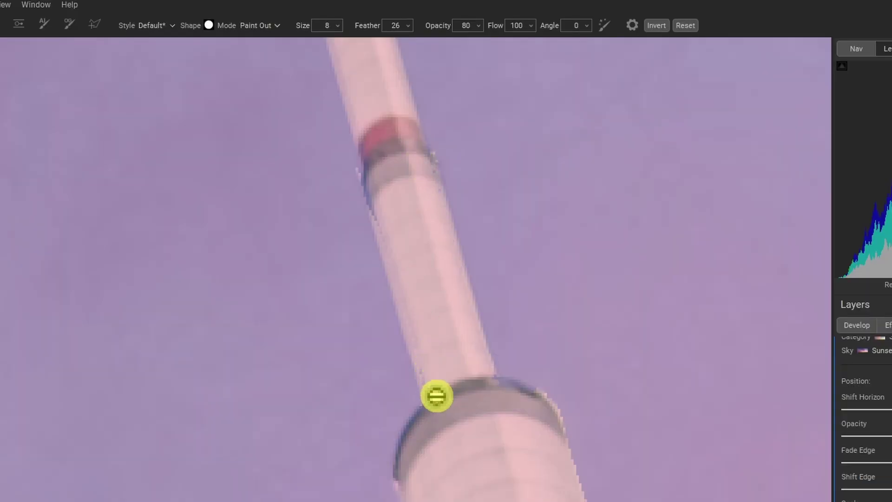
pyautogui.click(436, 395)
pyautogui.keyDown('shift'); pyautogui.click(377, 182); pyautogui.keyUp('shift')
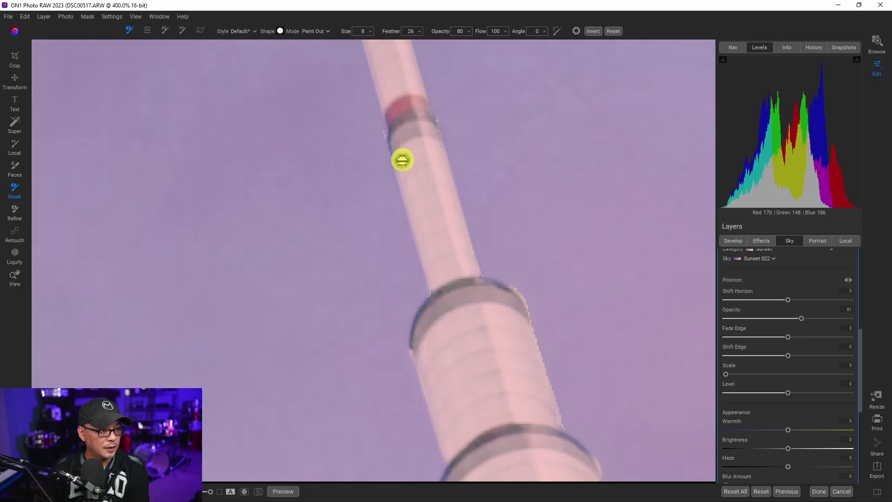
pyautogui.click(384, 206)
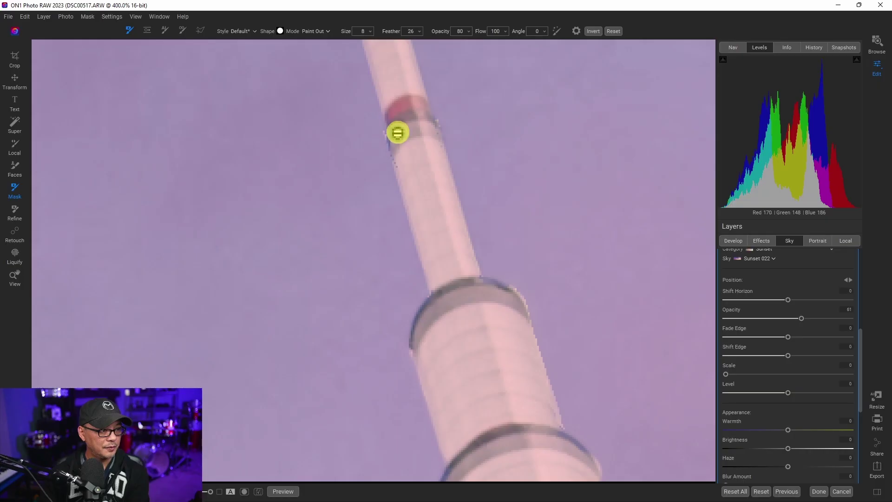
pyautogui.keyDown('shift'); pyautogui.click(399, 153); pyautogui.keyUp('shift')
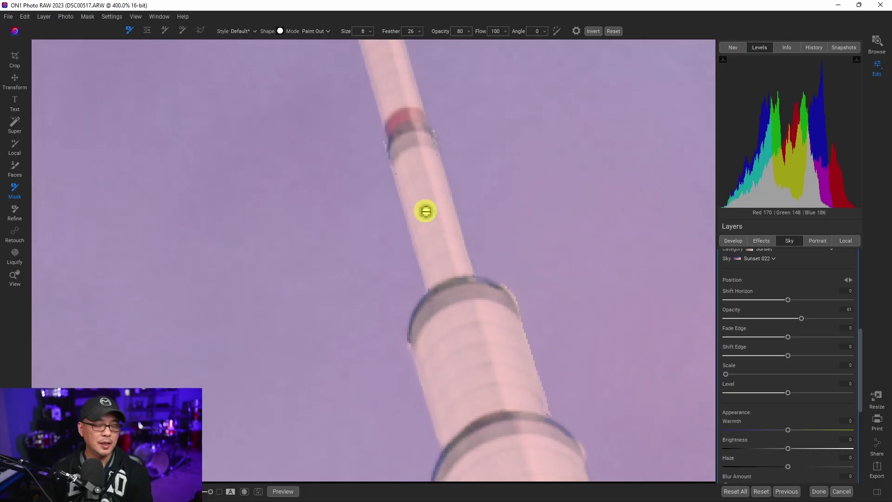
# Switch the masking brush to Paint In and try a straight stroke down the building's right edge from the roof corner.
pyautogui.scroll(-5, 428, 213)
pyautogui.moveTo(251, 276); pyautogui.dragTo(392, 231)
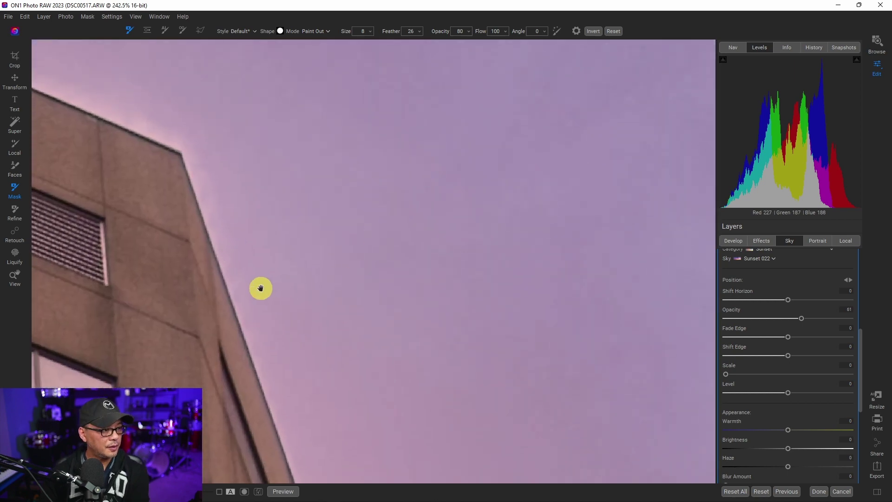
pyautogui.moveTo(260, 288); pyautogui.dragTo(406, 342)
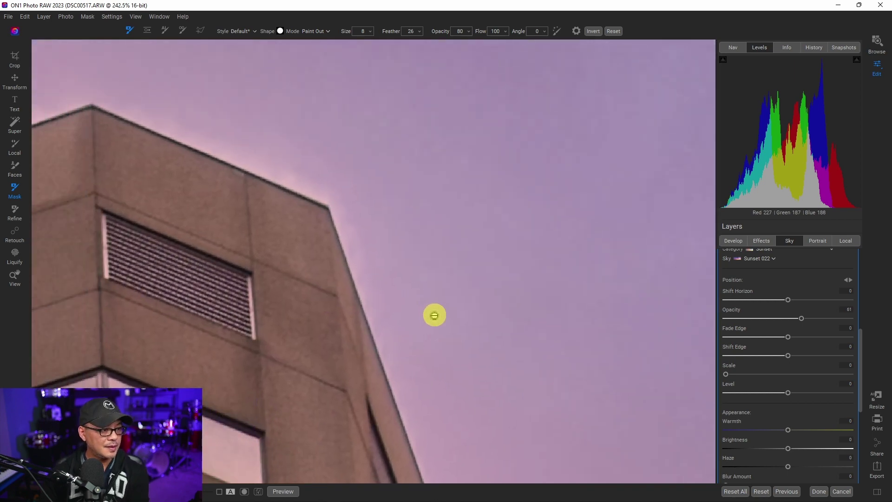
pyautogui.scroll(2, 380, 249)
pyautogui.click(315, 31)
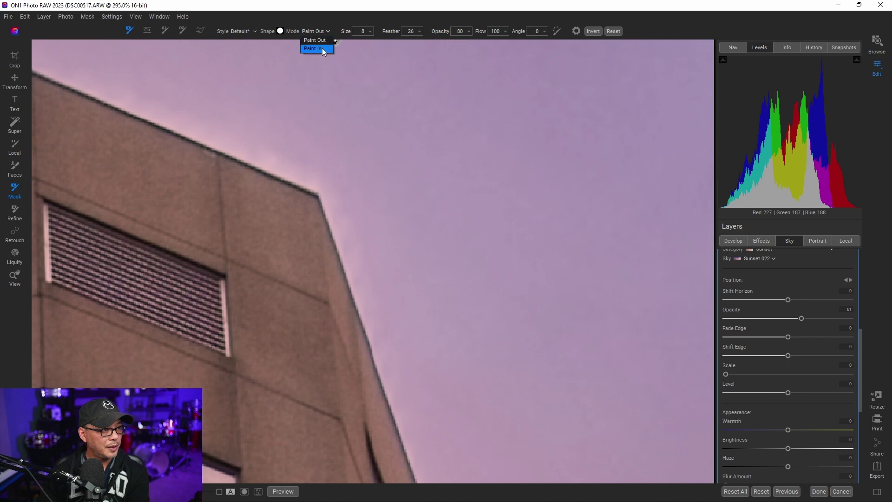
pyautogui.click(315, 48)
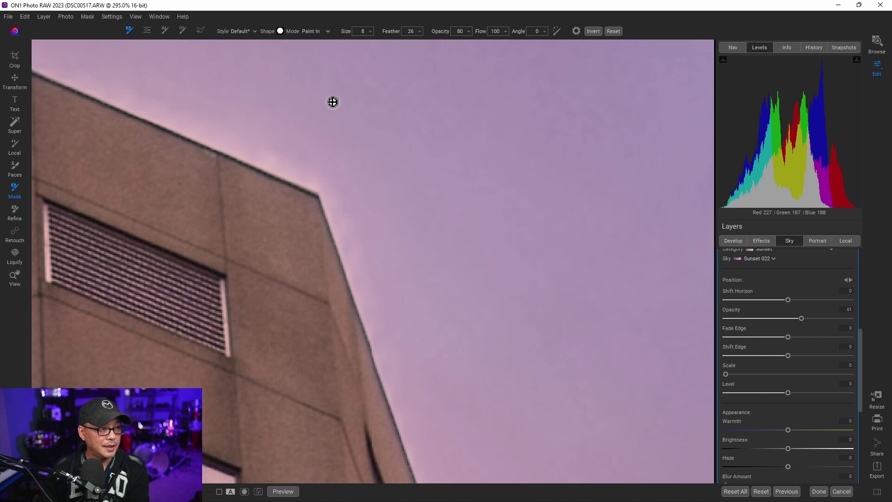
pyautogui.click(323, 192)
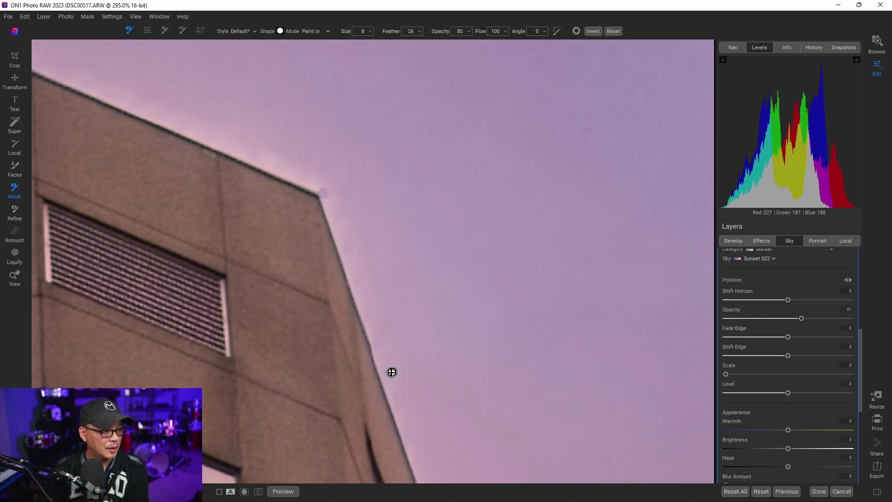
pyautogui.keyDown('shift'); pyautogui.click(416, 467); pyautogui.keyUp('shift')
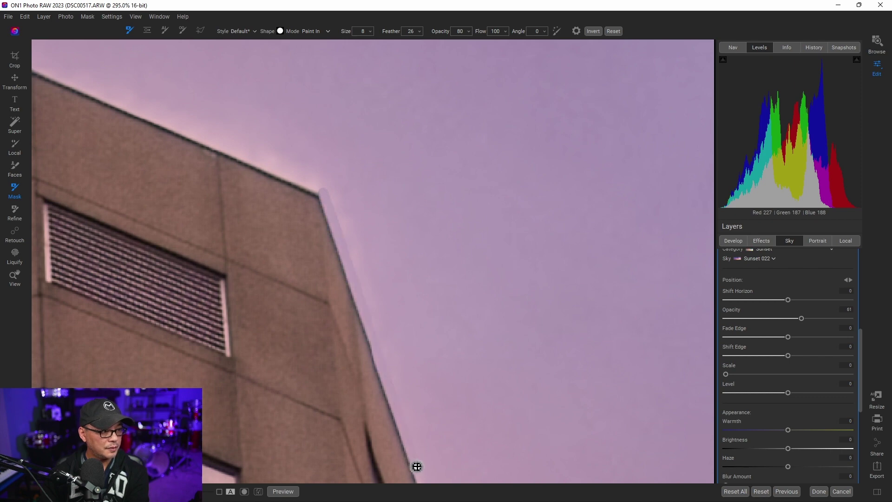
# Lower the brush opacity to 41 and paint the sky in along the roof edge from the peak to the right corner.
pyautogui.click(469, 32)
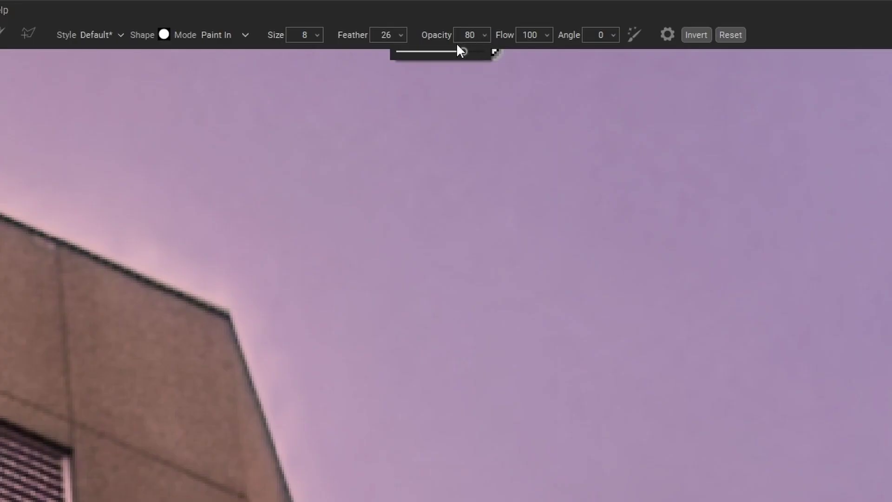
pyautogui.moveTo(460, 50); pyautogui.dragTo(433, 49)
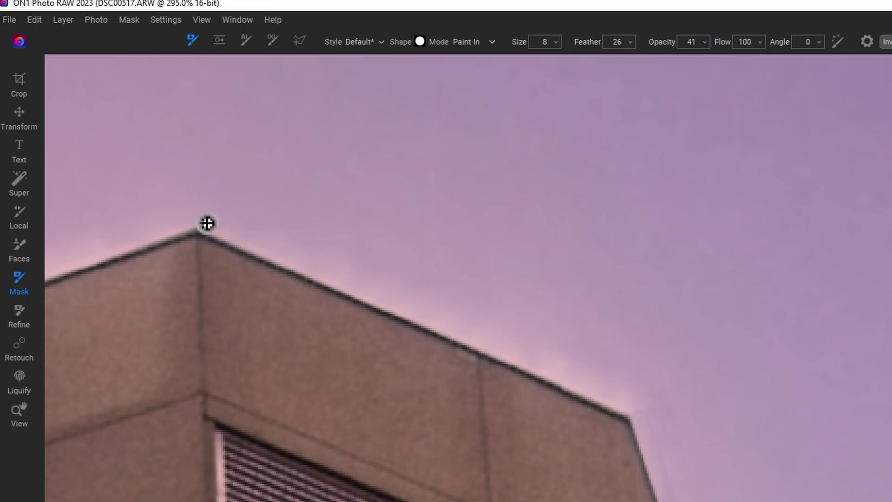
pyautogui.moveTo(207, 223)
pyautogui.mouseDown()
pyautogui.moveTo(444, 309)
pyautogui.moveTo(585, 375)
pyautogui.moveTo(641, 422)
pyautogui.moveTo(637, 413)
pyautogui.mouseUp()
# Paint the sky in along the roofline's notch and the sloping edge up to the next peak.
pyautogui.moveTo(312, 287); pyautogui.dragTo(526, 312)
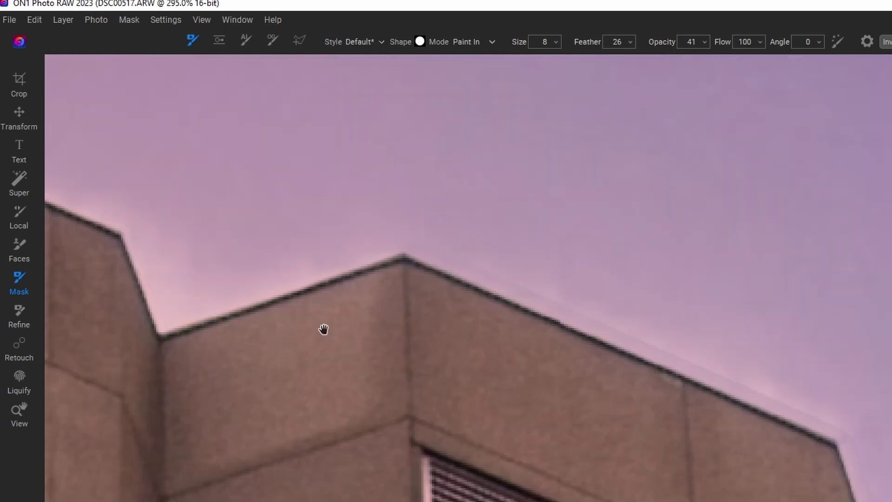
pyautogui.moveTo(323, 329)
pyautogui.mouseDown()
pyautogui.moveTo(576, 403)
pyautogui.moveTo(587, 419)
pyautogui.mouseUp()
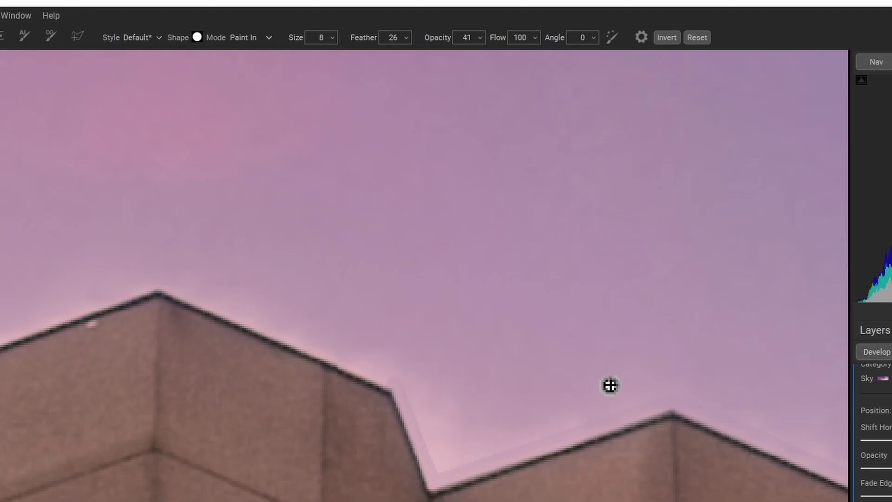
pyautogui.moveTo(610, 385)
pyautogui.mouseDown()
pyautogui.moveTo(623, 414)
pyautogui.moveTo(417, 480)
pyautogui.moveTo(421, 467)
pyautogui.moveTo(435, 467)
pyautogui.moveTo(355, 363)
pyautogui.moveTo(382, 374)
pyautogui.moveTo(389, 393)
pyautogui.moveTo(402, 381)
pyautogui.moveTo(402, 391)
pyautogui.moveTo(362, 363)
pyautogui.mouseUp()
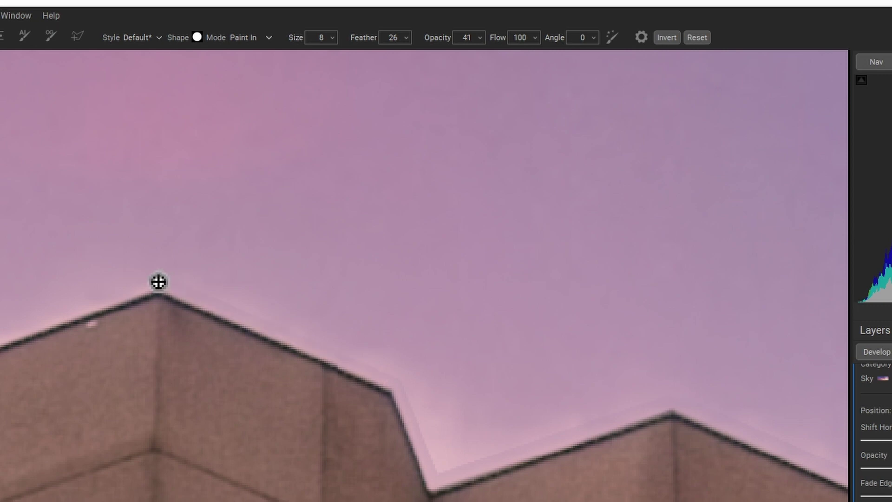
# Paint the sky in along the long roof edge above the building's lettering as far as the round logo.
pyautogui.moveTo(139, 372); pyautogui.dragTo(635, 330)
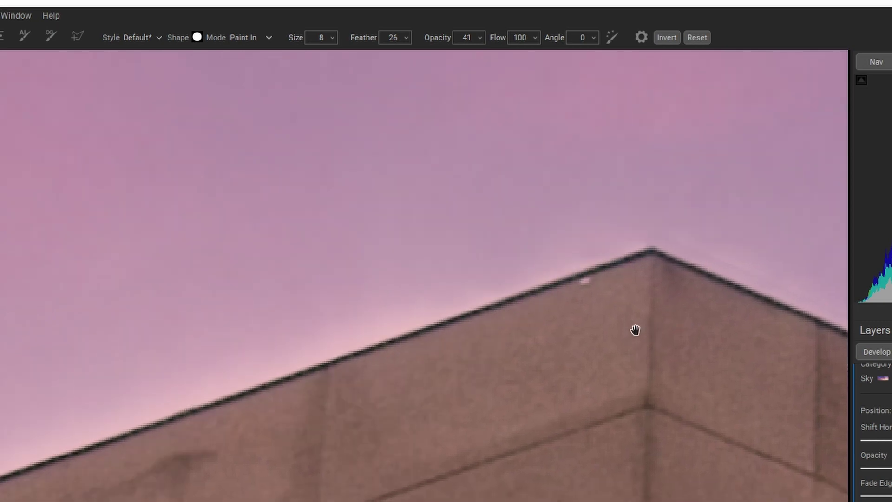
pyautogui.moveTo(99, 474); pyautogui.dragTo(183, 460)
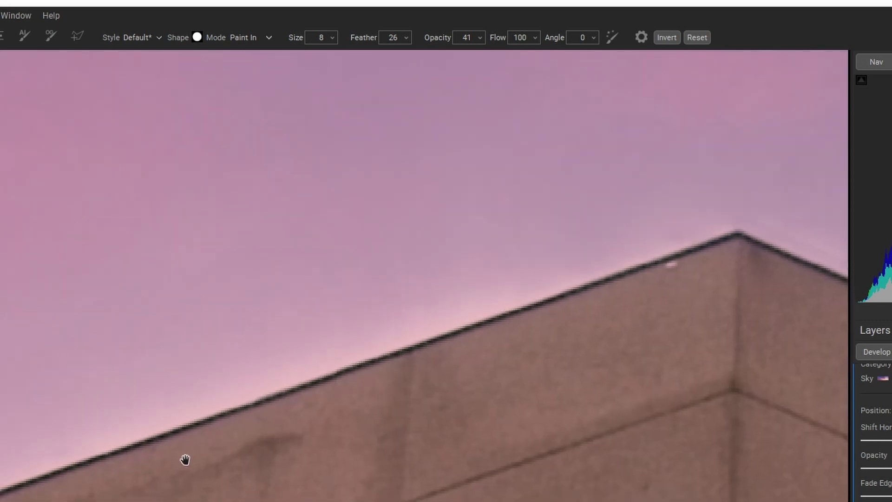
pyautogui.moveTo(272, 281); pyautogui.dragTo(496, 258)
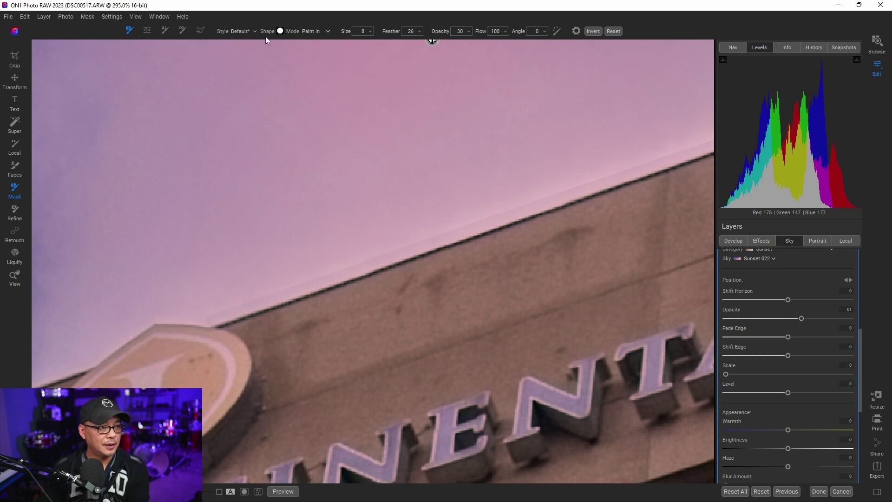
# Set the masking brush to size 20 and opacity 20, and paint the sky in along the roof edge beside the round logo.
pyautogui.press(']')
pyautogui.press(']')
pyautogui.press(']')
pyautogui.press(']')
pyautogui.press(']')
pyautogui.press(']')
pyautogui.press(']')
pyautogui.press(']')
pyautogui.press(']')
pyautogui.press(']')
pyautogui.press(']')
pyautogui.press(']')
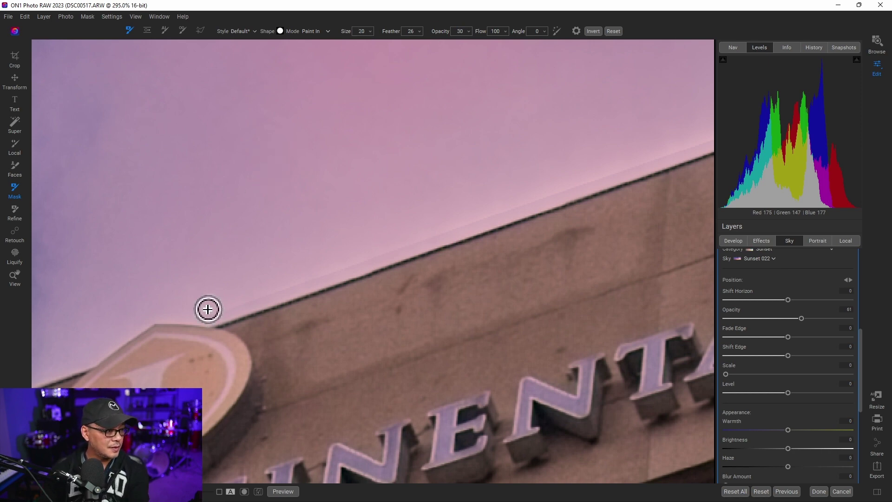
pyautogui.moveTo(208, 309)
pyautogui.mouseDown()
pyautogui.moveTo(283, 287)
pyautogui.moveTo(200, 315)
pyautogui.moveTo(290, 276)
pyautogui.moveTo(339, 229)
pyautogui.moveTo(384, 210)
pyautogui.mouseUp()
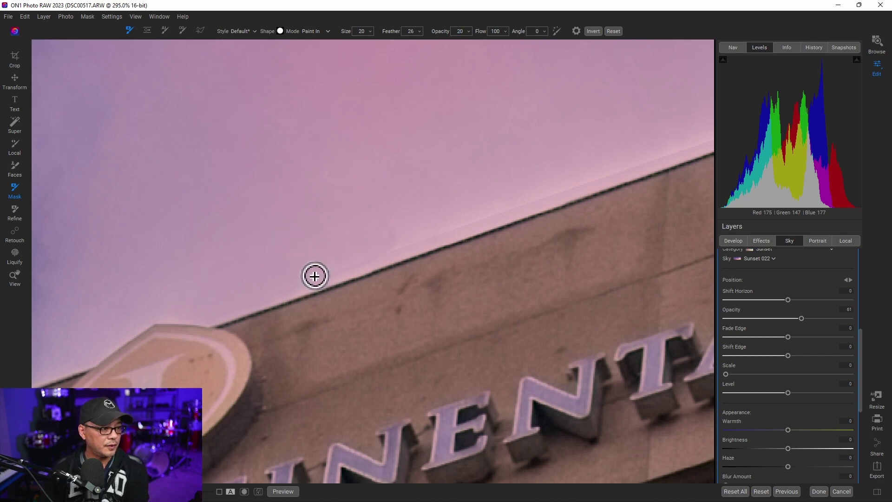
# Paint the sky in with soft strokes along the rest of the long roof edge above the building's lettering.
pyautogui.hotkey('ctrl', '+')
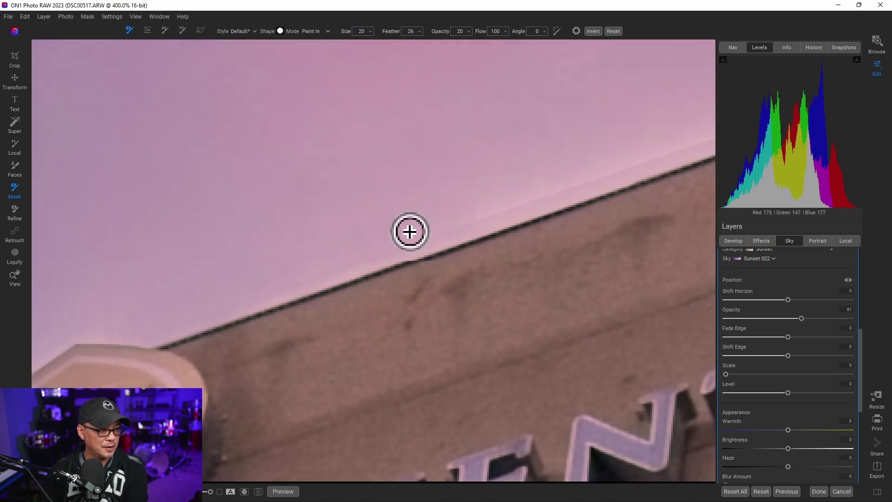
pyautogui.moveTo(333, 257)
pyautogui.mouseDown()
pyautogui.moveTo(451, 202)
pyautogui.moveTo(428, 209)
pyautogui.mouseUp()
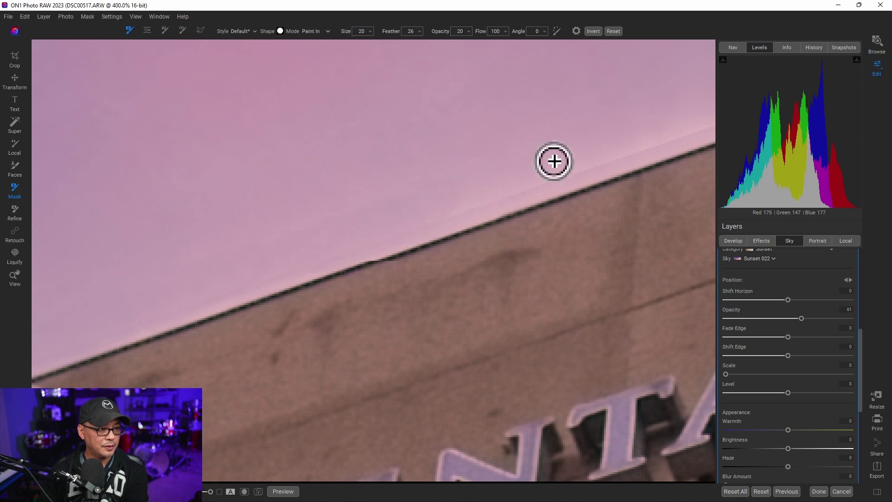
pyautogui.moveTo(497, 168); pyautogui.dragTo(358, 231)
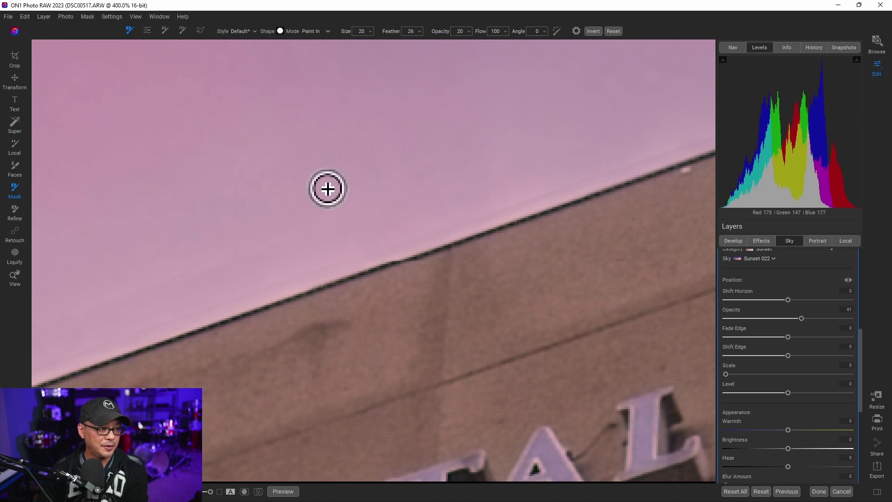
pyautogui.moveTo(463, 164); pyautogui.dragTo(316, 222)
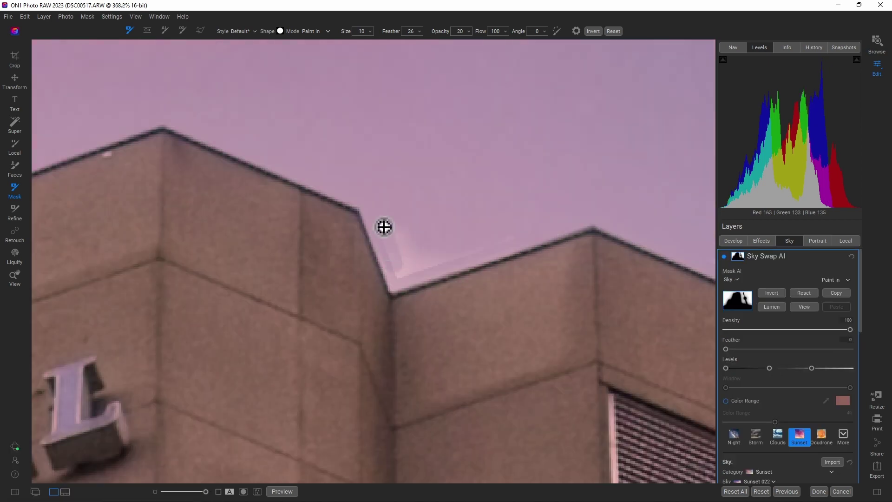
# Reduce the brush size to 10 and paint the sky in around the roofline's notch and the neighbouring peak.
pyautogui.moveTo(384, 227)
pyautogui.mouseDown()
pyautogui.moveTo(406, 271)
pyautogui.moveTo(422, 228)
pyautogui.mouseUp()
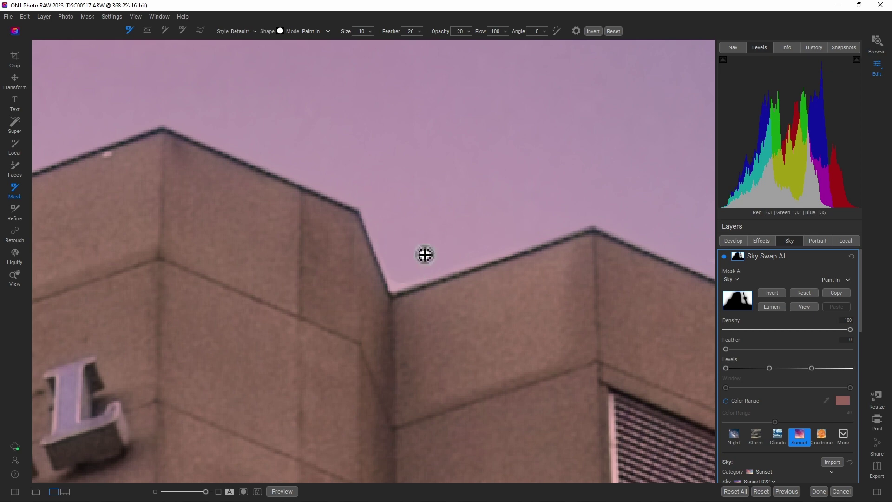
pyautogui.moveTo(685, 210)
pyautogui.mouseDown()
pyautogui.moveTo(456, 219)
pyautogui.moveTo(386, 196)
pyautogui.mouseUp()
pyautogui.moveTo(398, 231)
pyautogui.mouseDown()
pyautogui.moveTo(671, 348)
pyautogui.moveTo(594, 324)
pyautogui.moveTo(641, 347)
pyautogui.moveTo(489, 254)
pyautogui.mouseUp()
# Display the whole sky mask and lower its white and midtone levels to clean up the edges, and return to the photo.
pyautogui.hotkey('ctrl', '0')
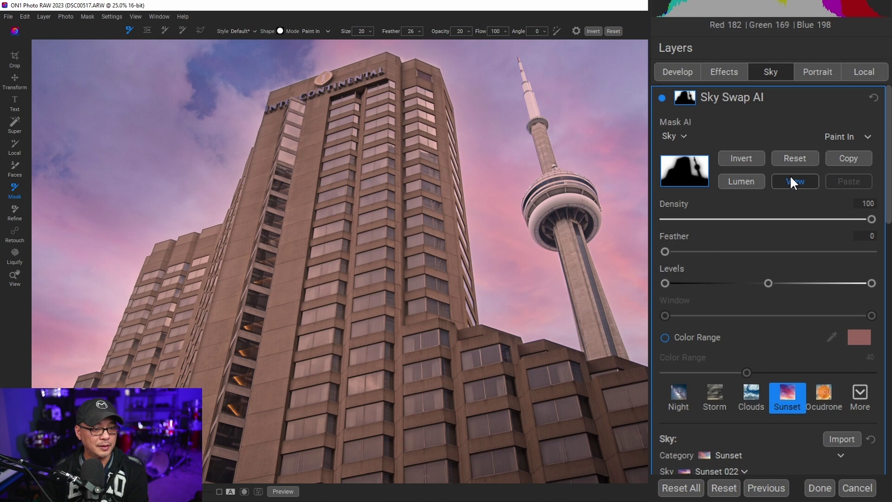
pyautogui.click(789, 175)
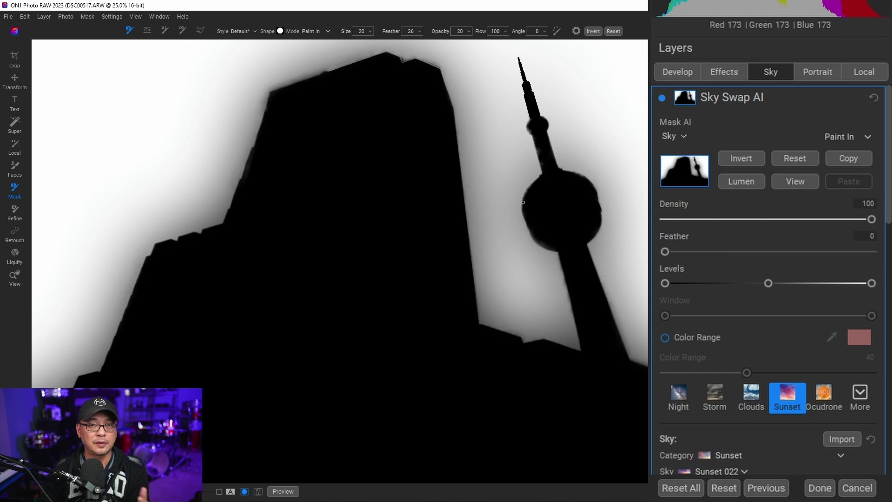
pyautogui.click(871, 283)
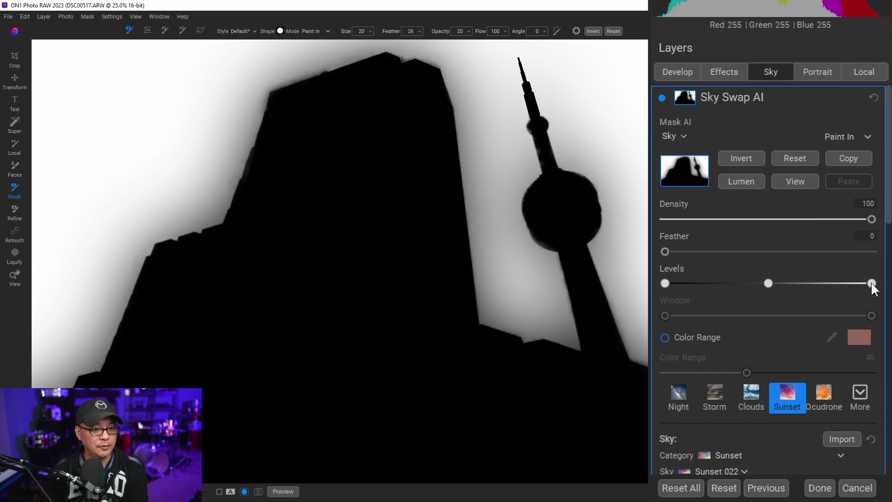
pyautogui.moveTo(861, 283); pyautogui.dragTo(754, 285)
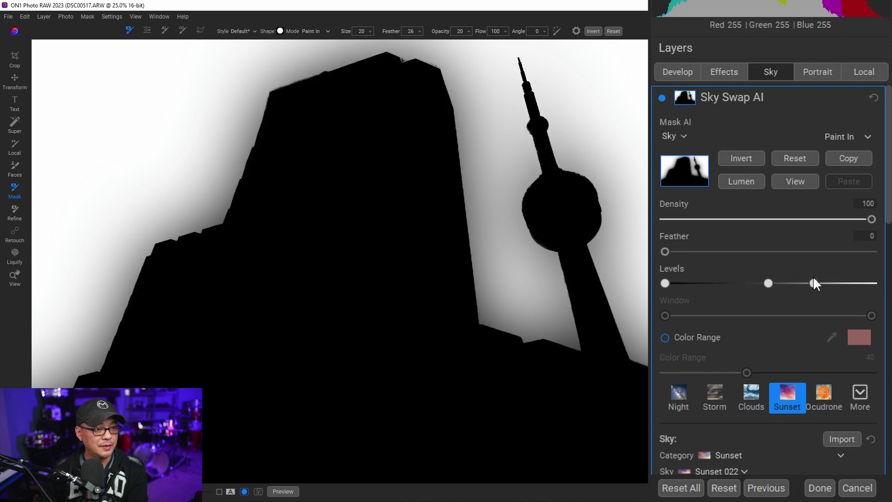
pyautogui.moveTo(769, 283); pyautogui.dragTo(729, 283)
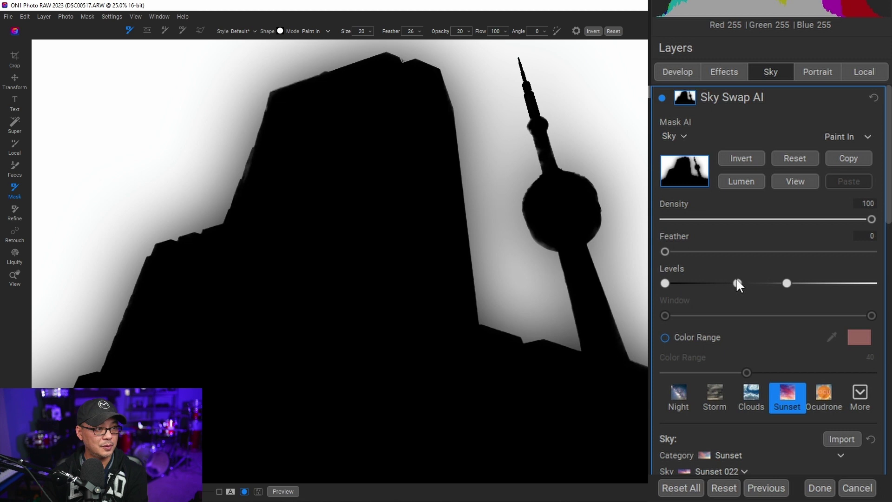
pyautogui.moveTo(786, 284); pyautogui.dragTo(807, 268)
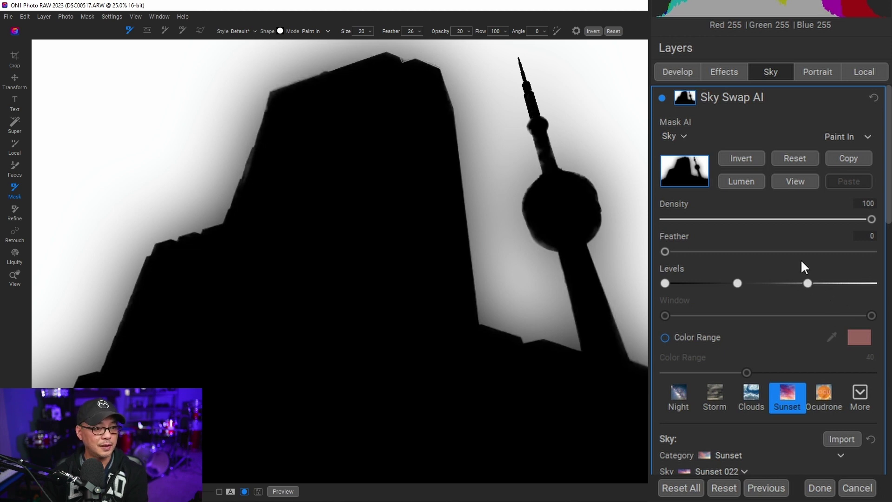
pyautogui.click(795, 181)
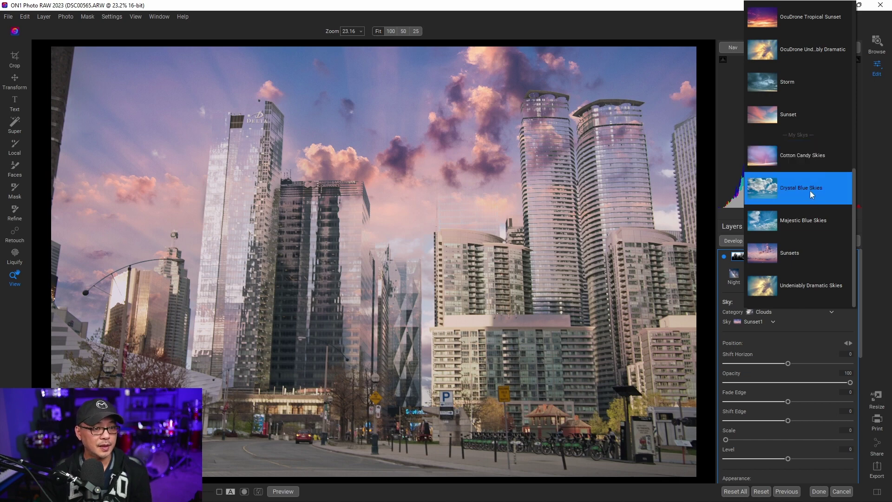
# Apply the Crystal Blue Skies category to the skyline photo and display its Sky Swap AI mask.
pyautogui.click(791, 191)
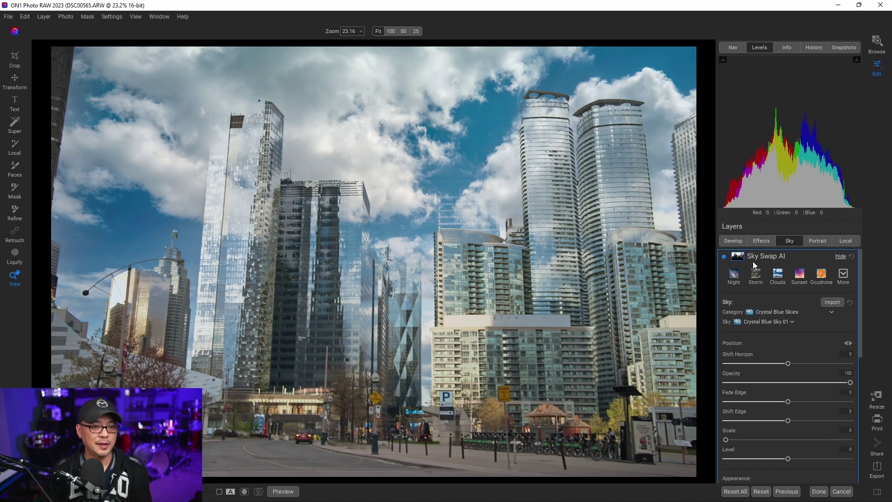
pyautogui.click(733, 260)
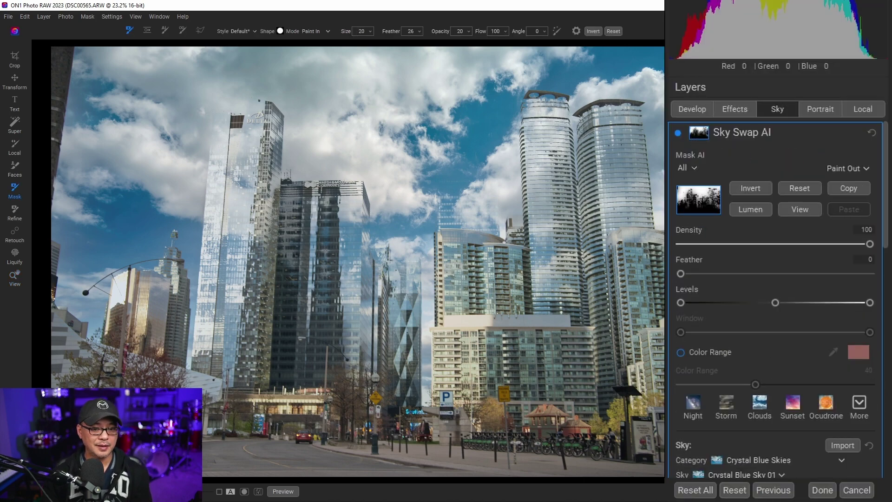
pyautogui.click(796, 212)
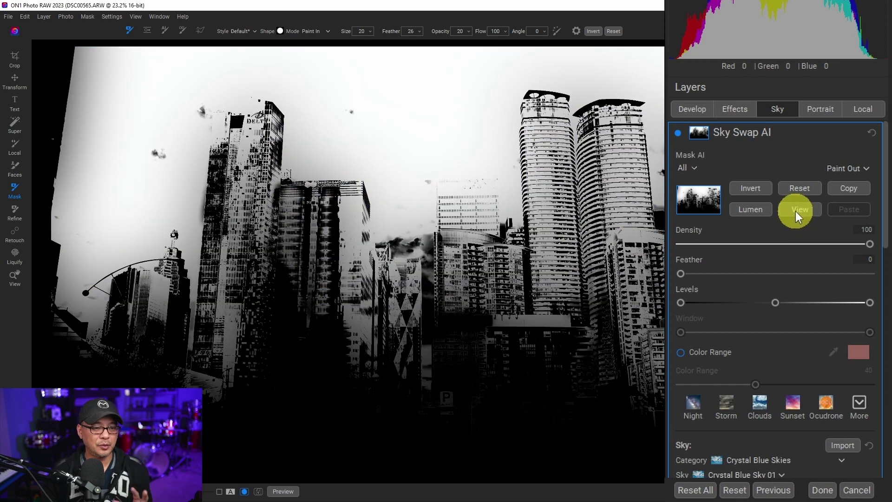
# Restrict the Mask AI selection to Sky only and switch the mask mode to Paint In.
pyautogui.click(686, 168)
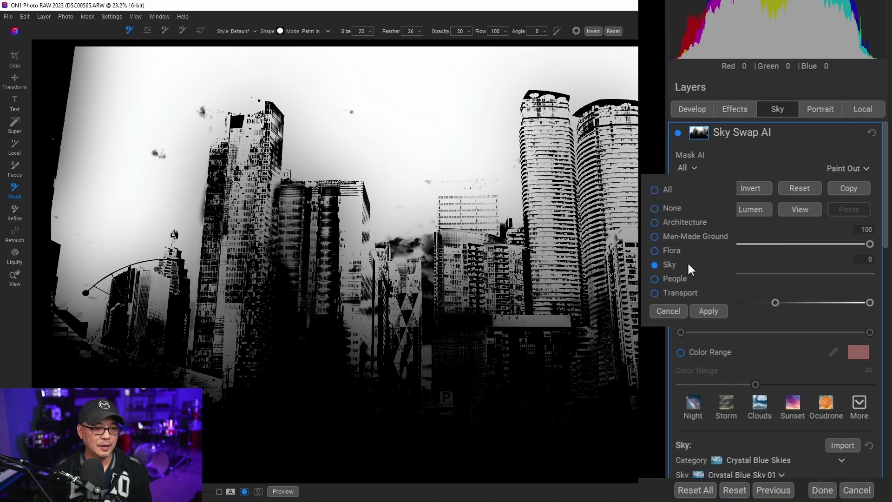
pyautogui.click(711, 310)
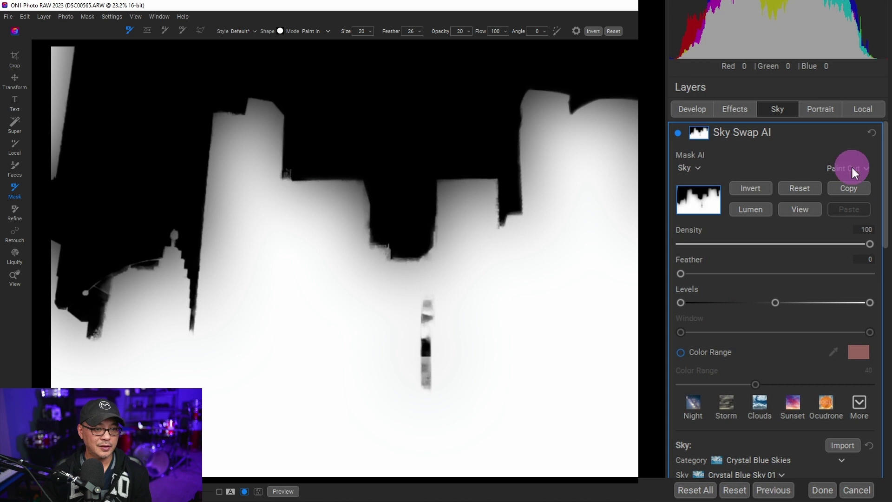
pyautogui.click(851, 167)
# Lower the skyline mask's white and midtone levels, and toggle Sky Swap AI off and on to compare the photo.
pyautogui.click(871, 305)
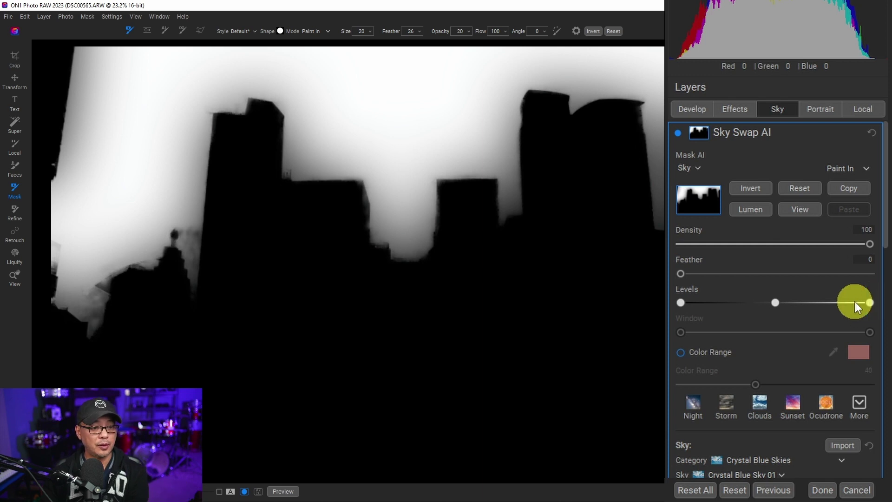
pyautogui.moveTo(855, 302); pyautogui.dragTo(782, 307)
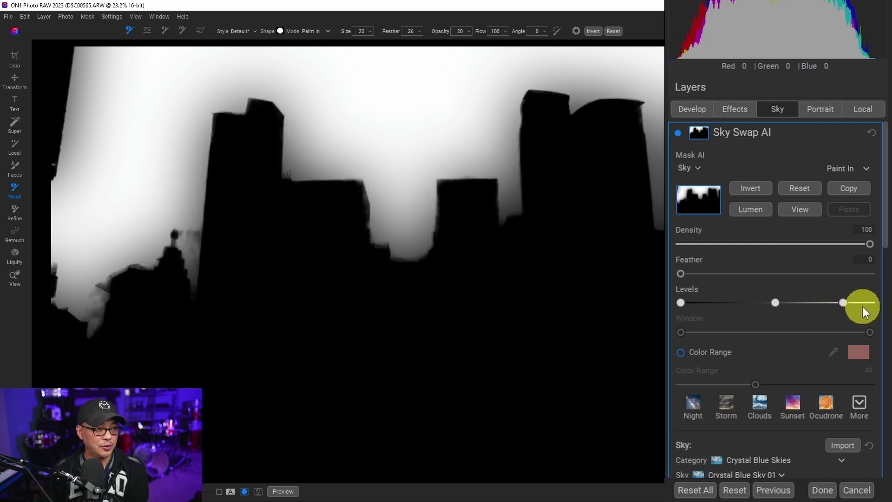
pyautogui.moveTo(862, 307); pyautogui.dragTo(787, 303)
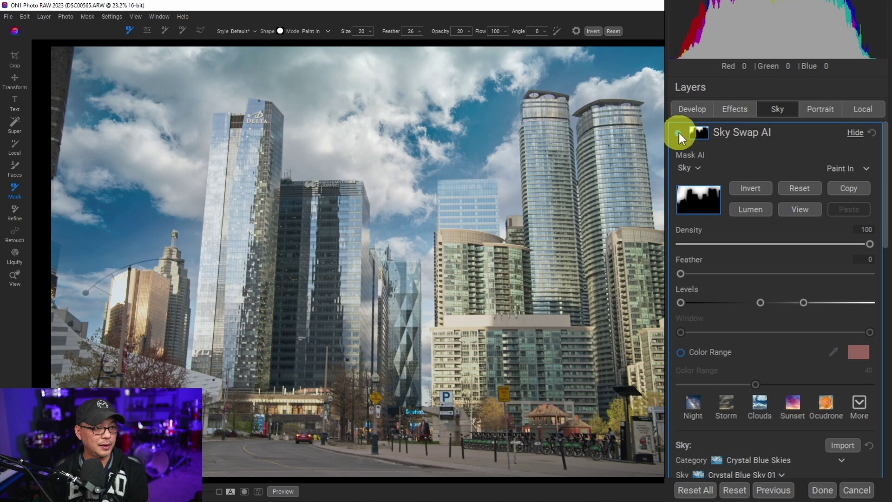
pyautogui.click(679, 133)
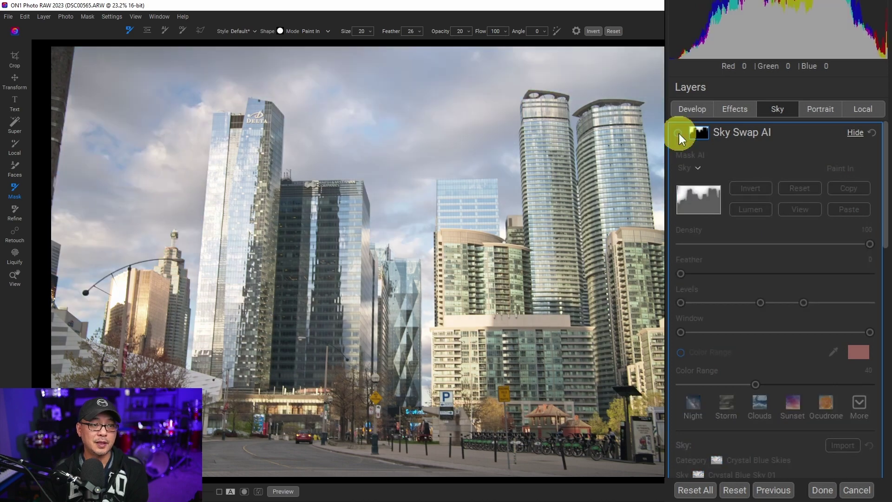
pyautogui.click(678, 133)
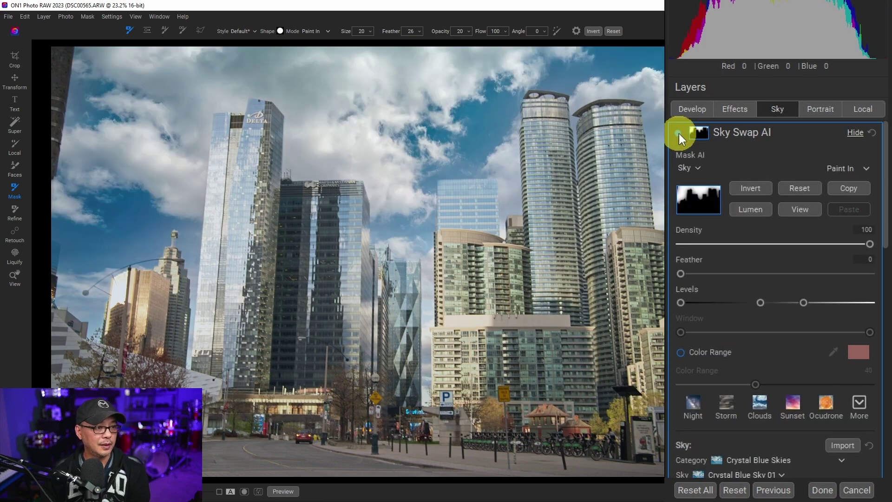